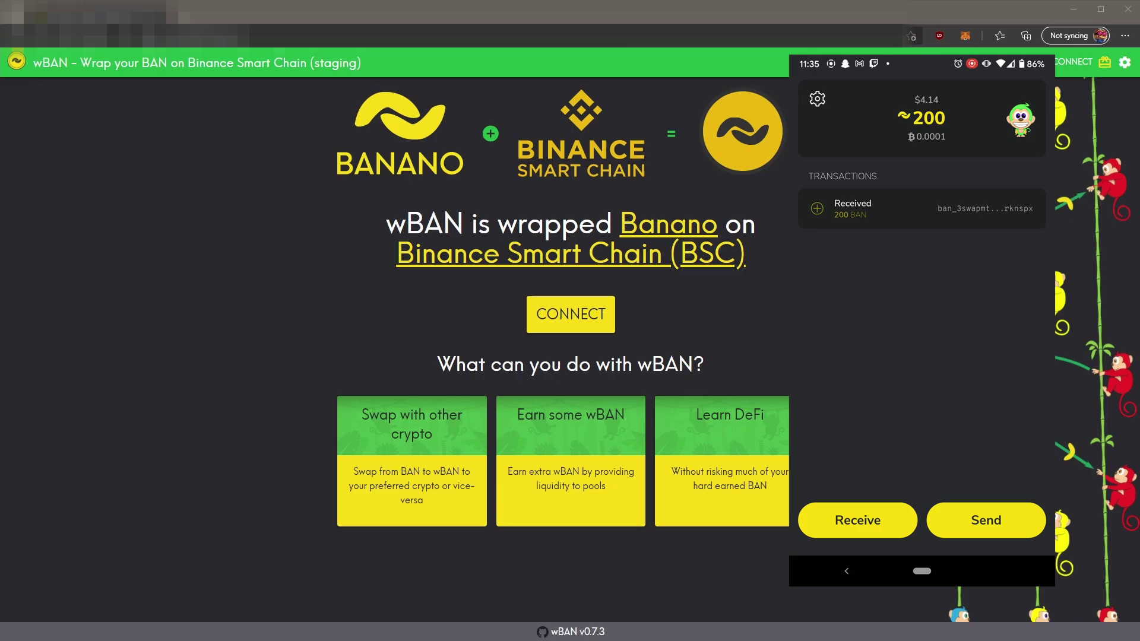
- Connect the MetaMask browser wallet to the wBAN dApp through Web3 Wallets
click(584, 316)
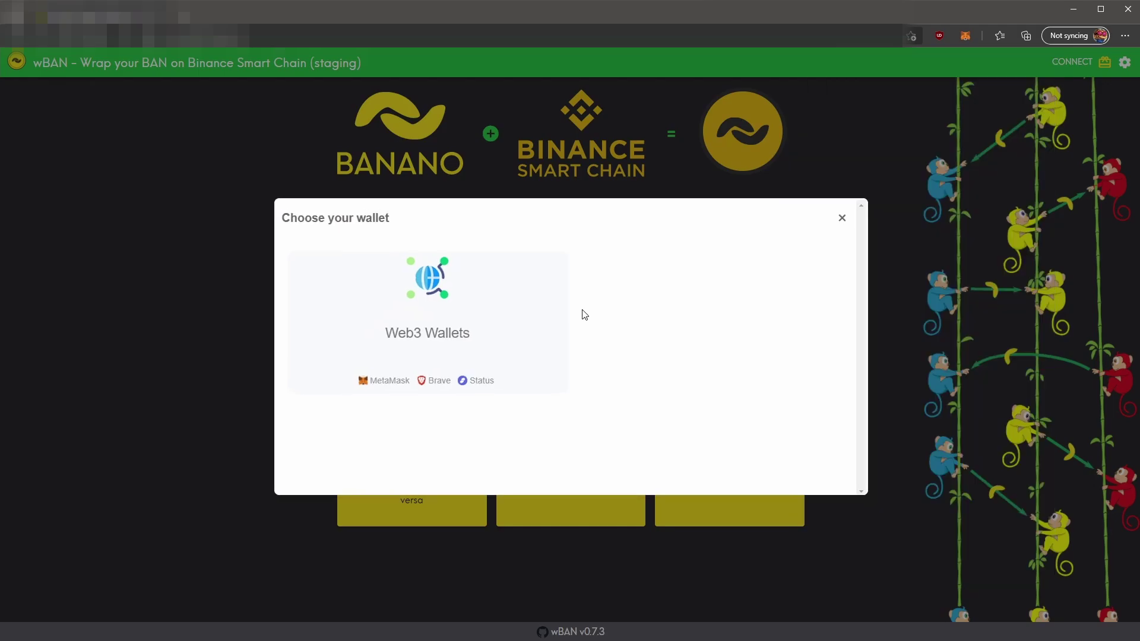
click(413, 305)
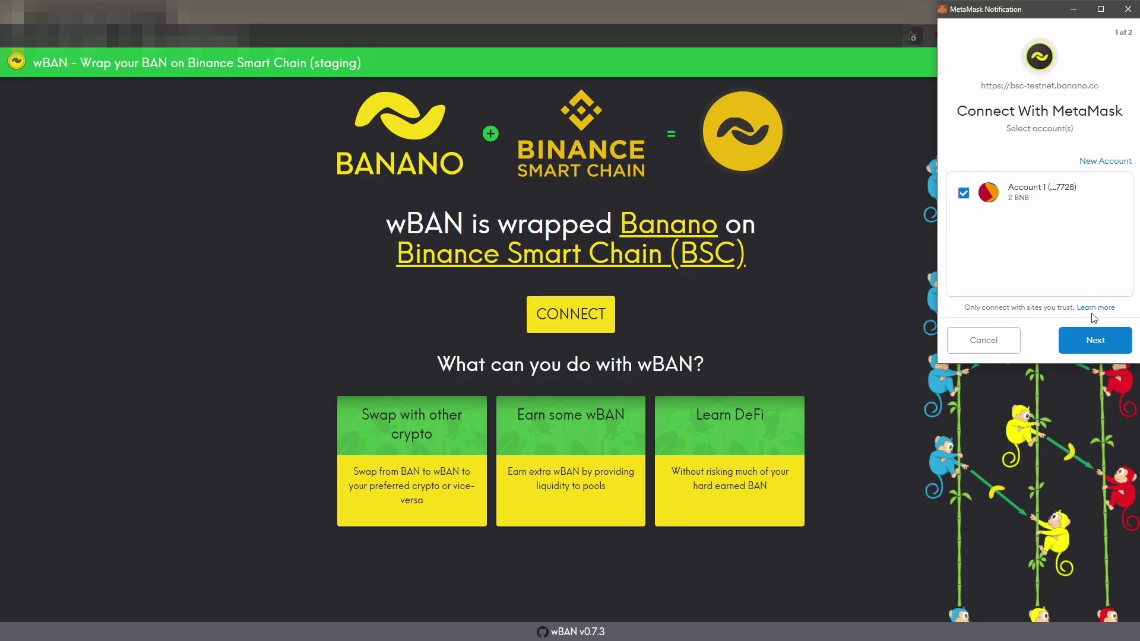
click(1098, 341)
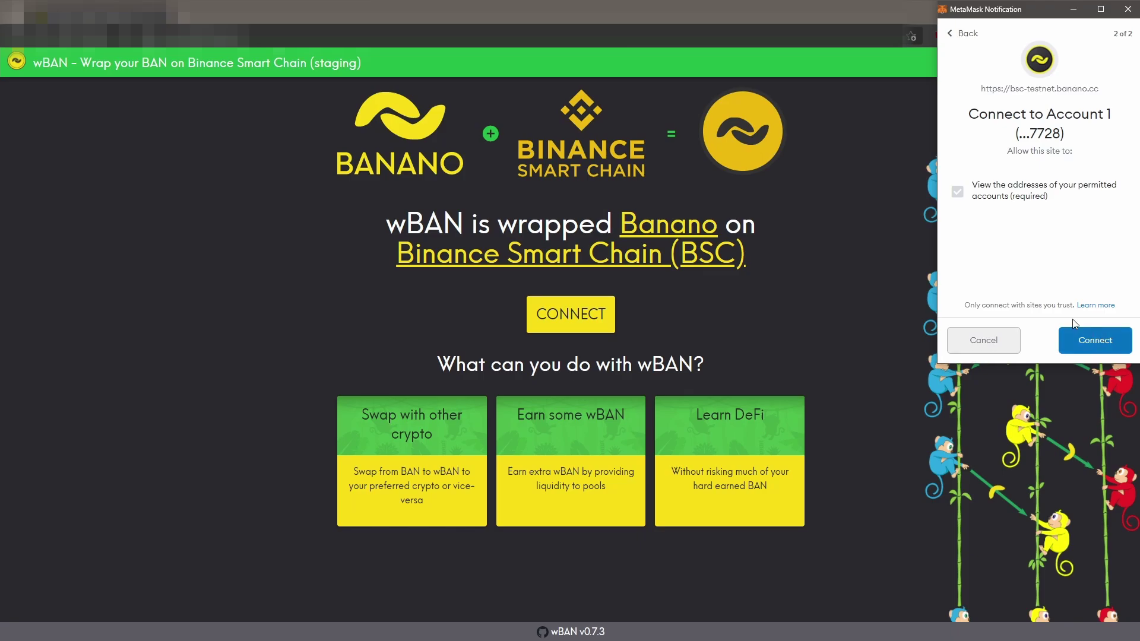
click(1097, 343)
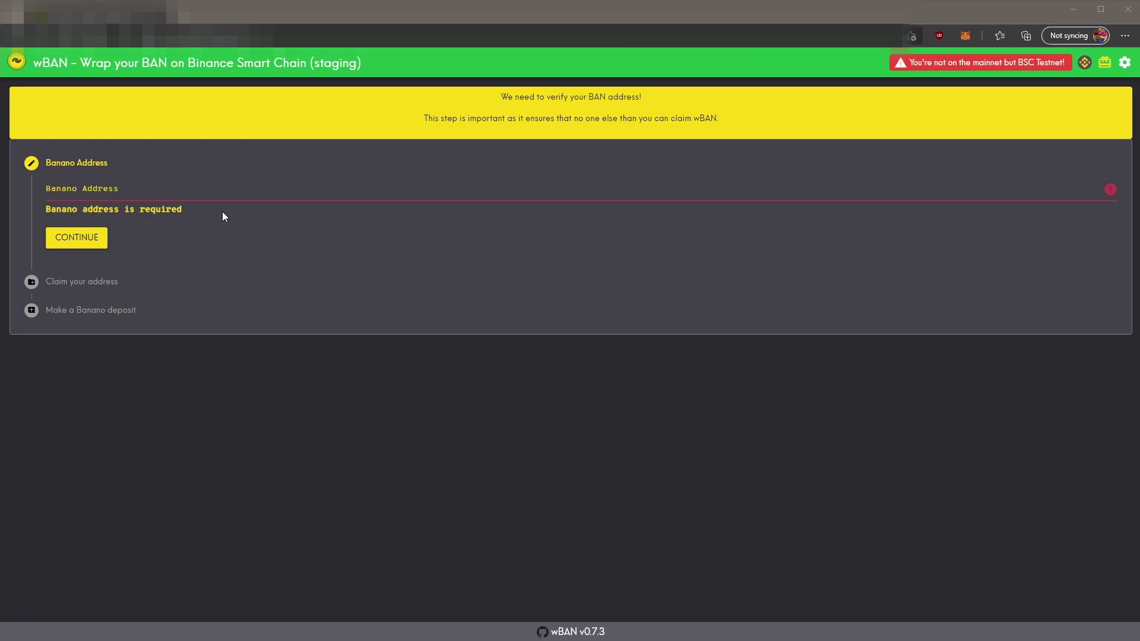
- Paste the Banano address into the address field and submit it
click(186, 195)
key(ctrl+v)
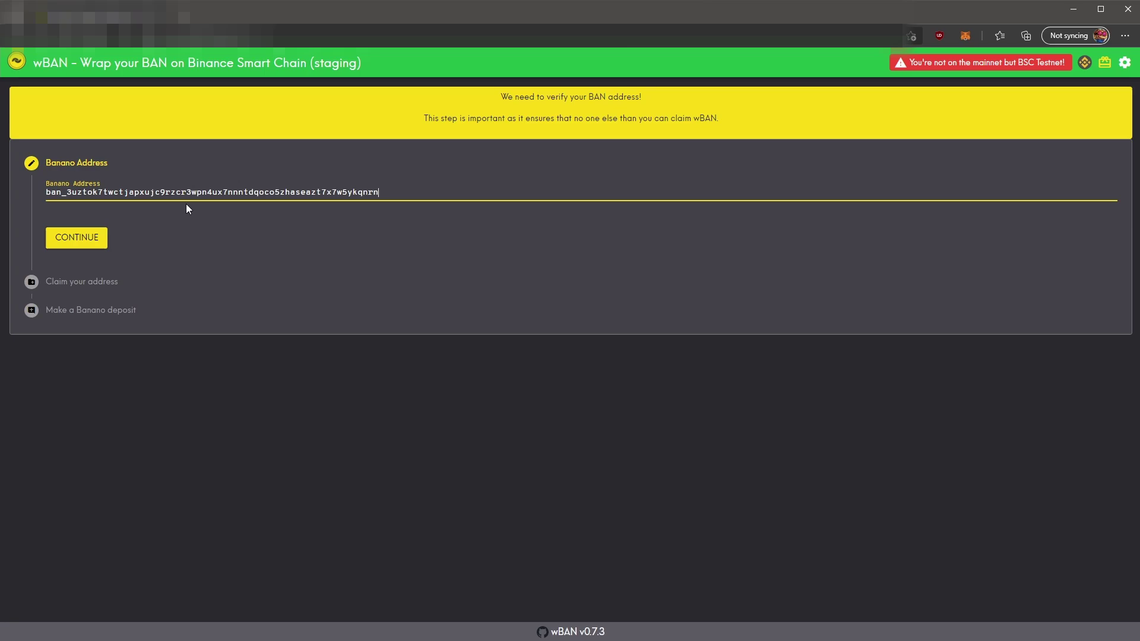
key(Return)
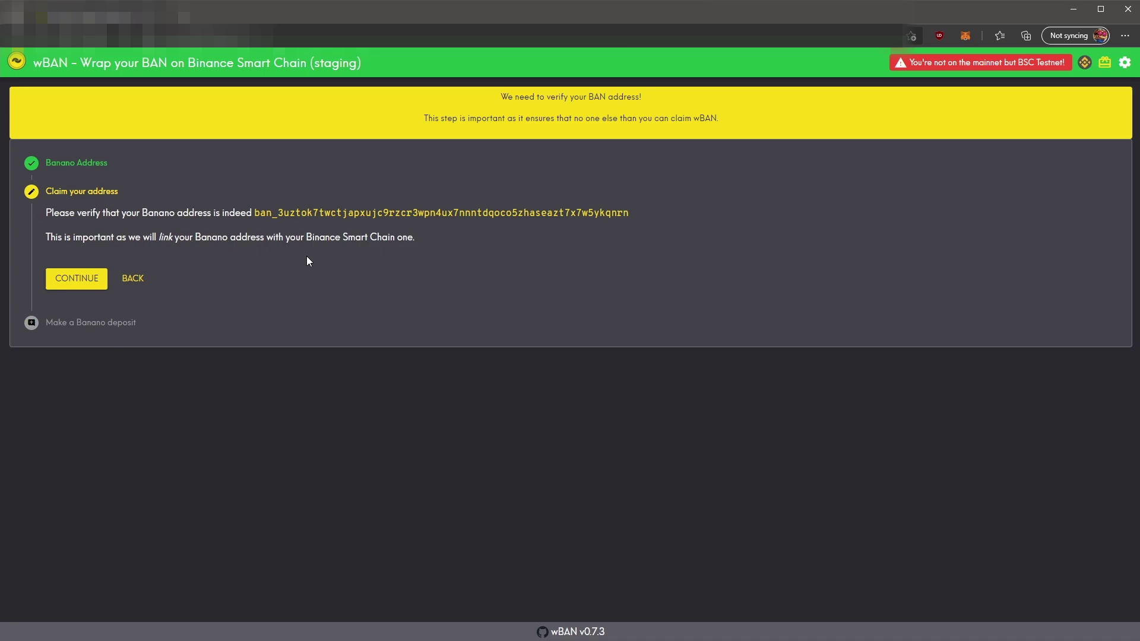
- Sign the Banano address claim in MetaMask, then return to the 1 BAN deposit page
click(92, 284)
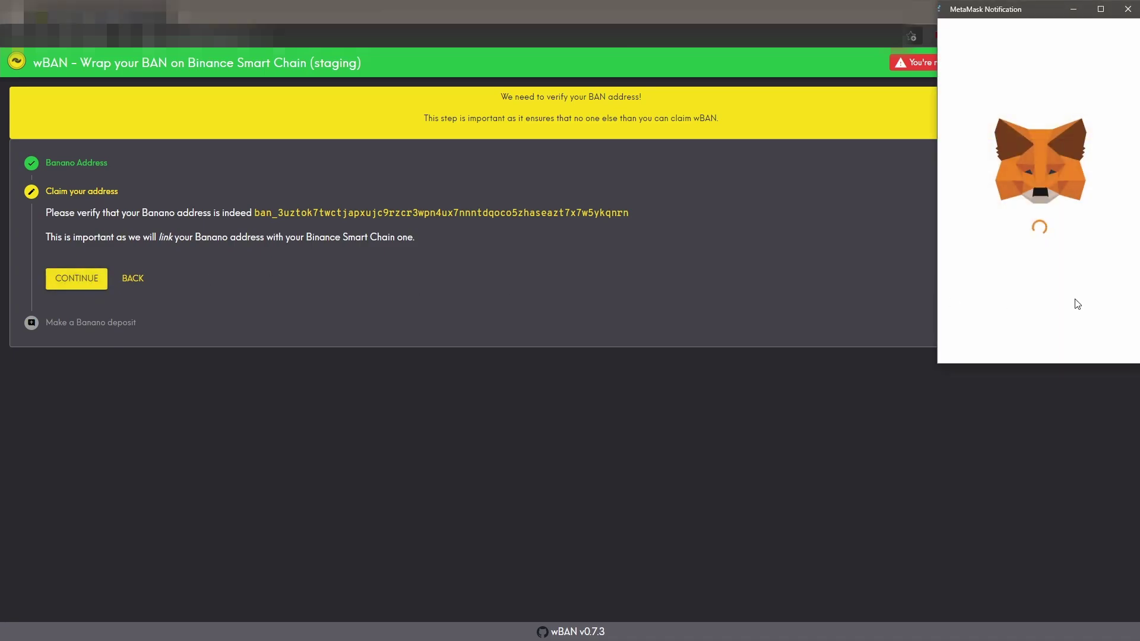
click(1092, 334)
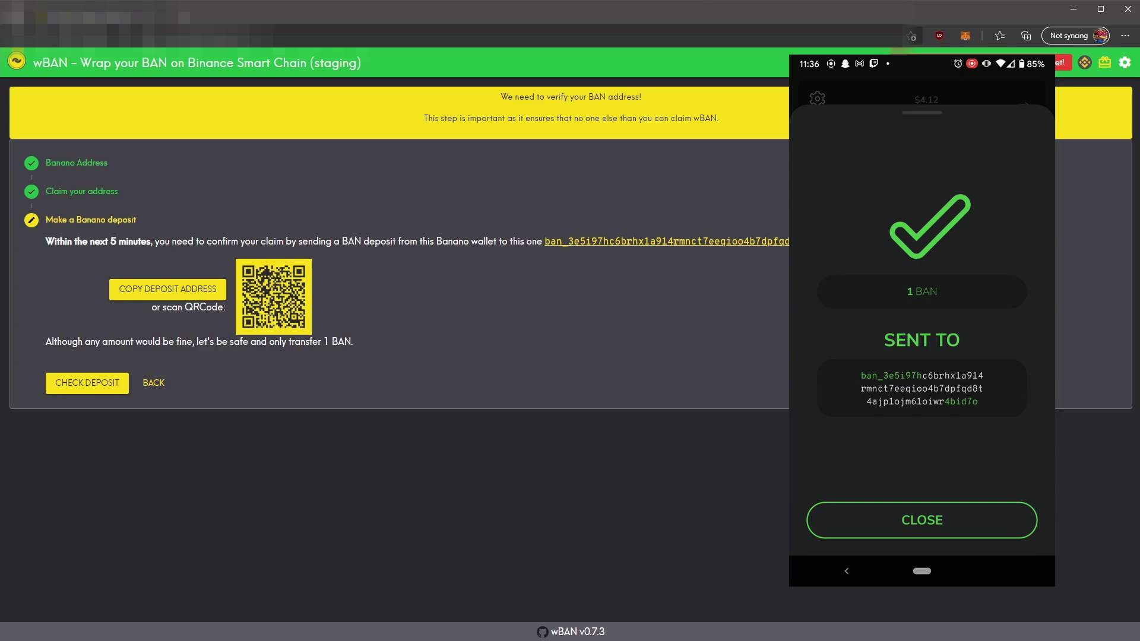
click(248, 422)
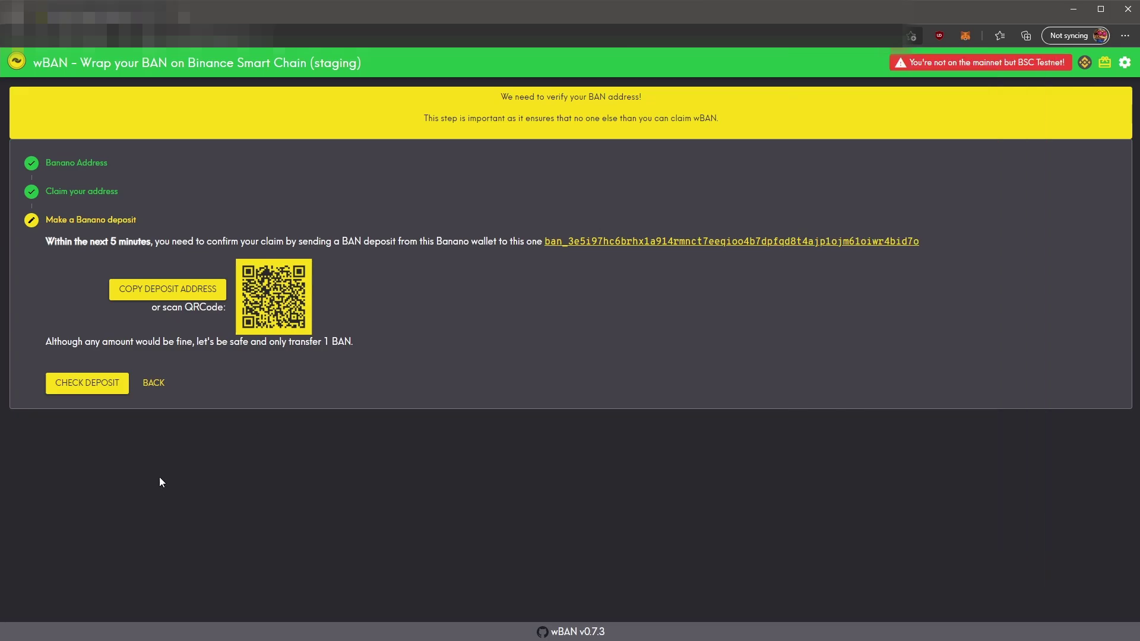
- Check the 1 BAN verification deposit and open the BAN deposit details
click(87, 382)
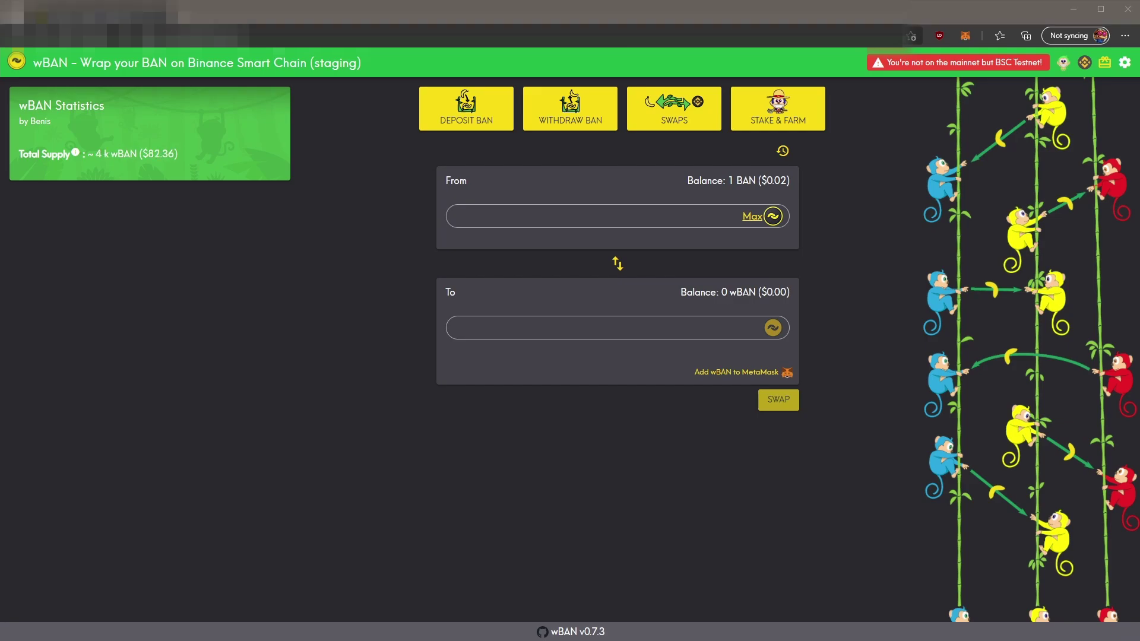
click(486, 115)
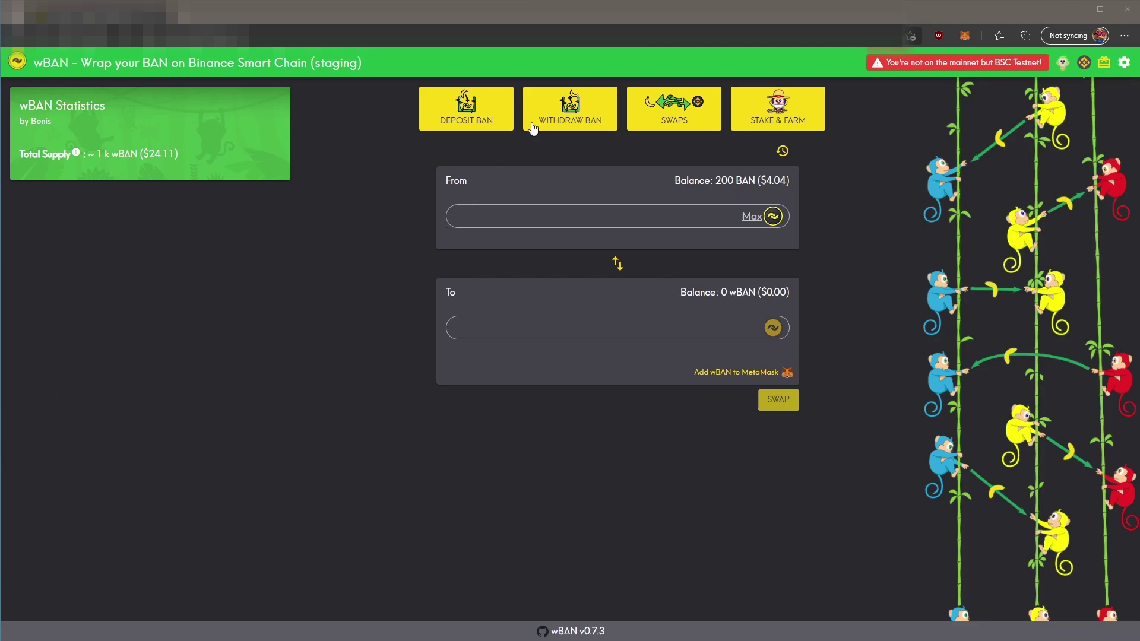
- Withdraw 1 BAN back to the wallet, signing the MetaMask request
click(564, 106)
text(1)
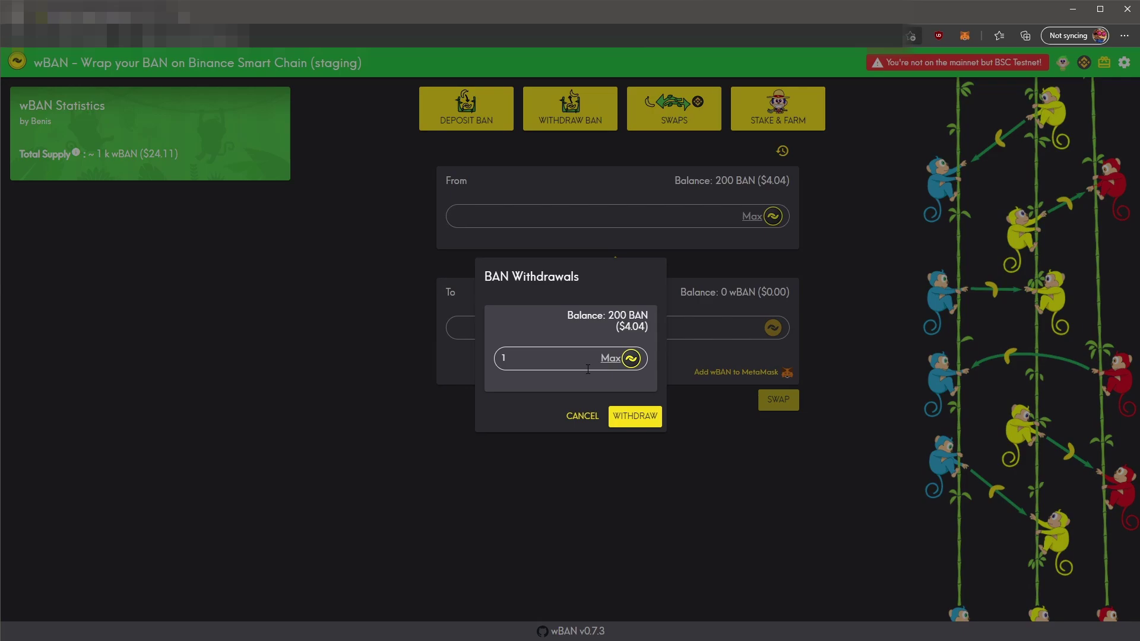
click(634, 418)
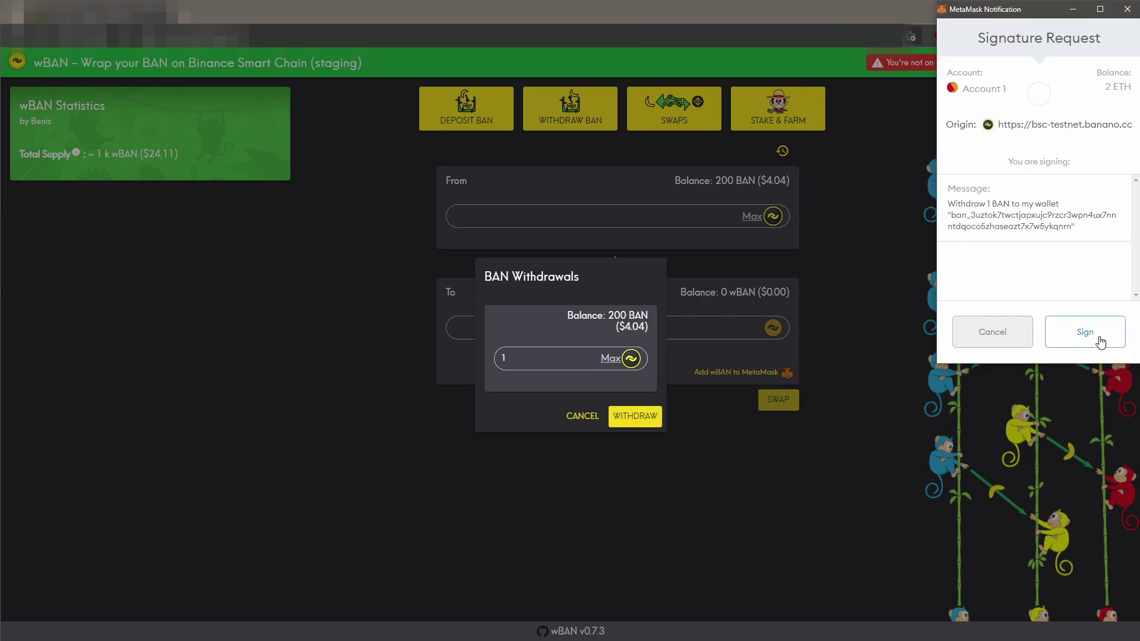
click(1085, 335)
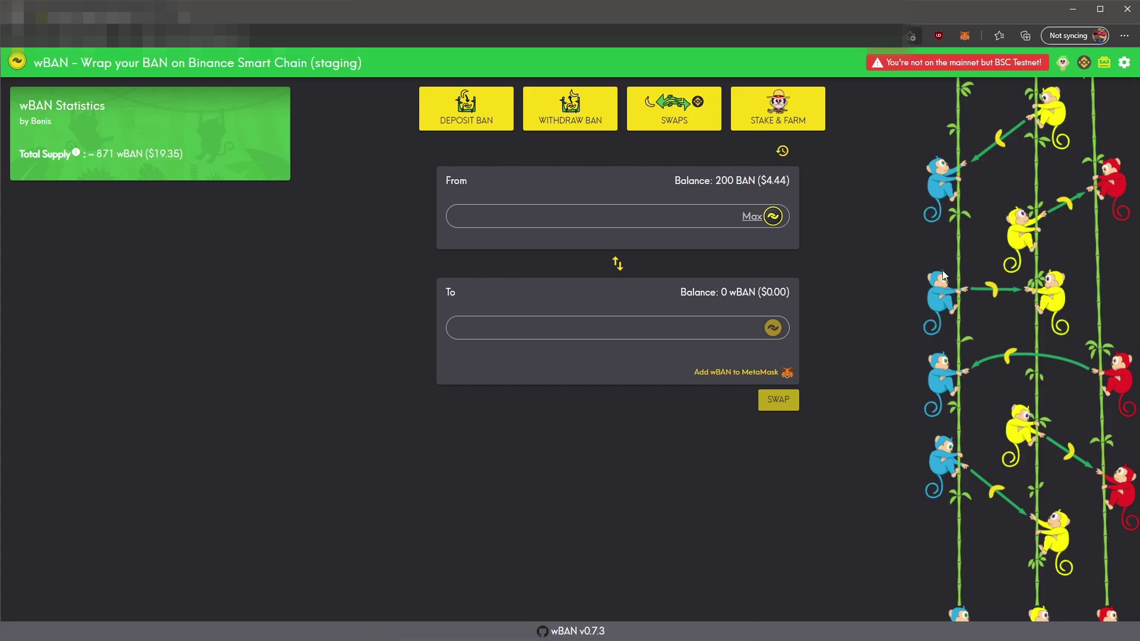
- Swap the full 200 BAN into wBAN, adding the wBAN token to MetaMask
click(759, 219)
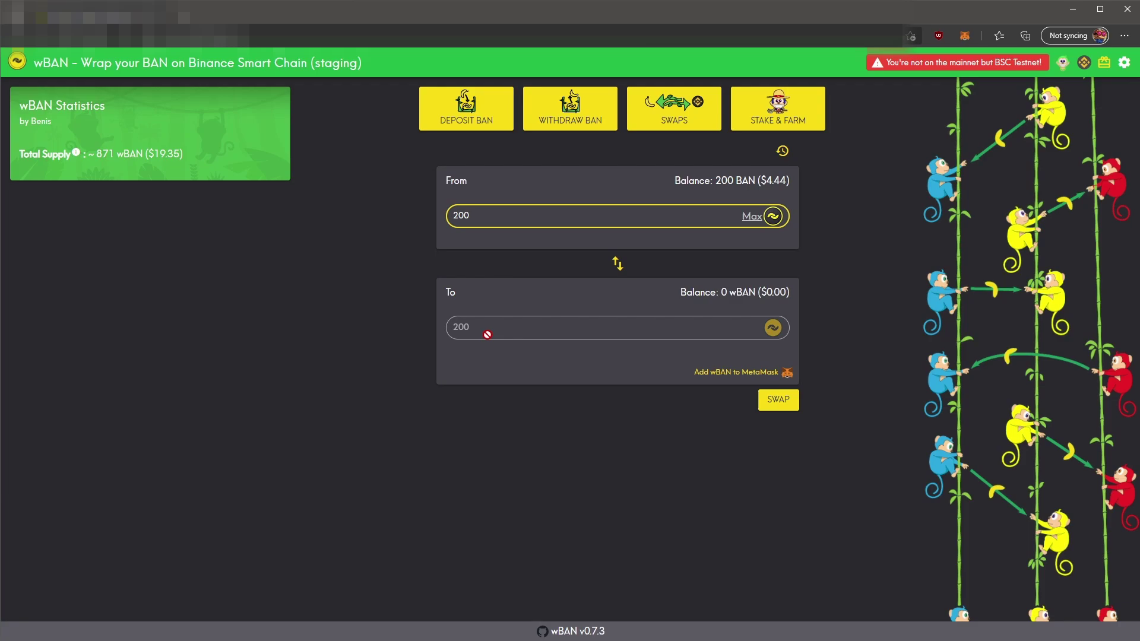
click(730, 378)
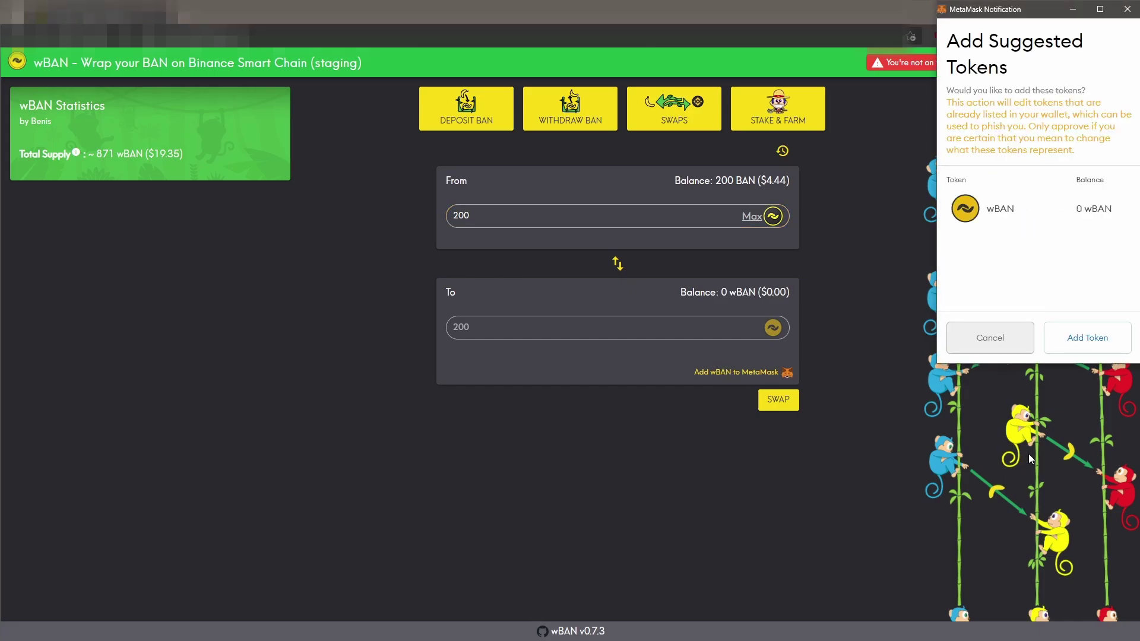
click(1087, 348)
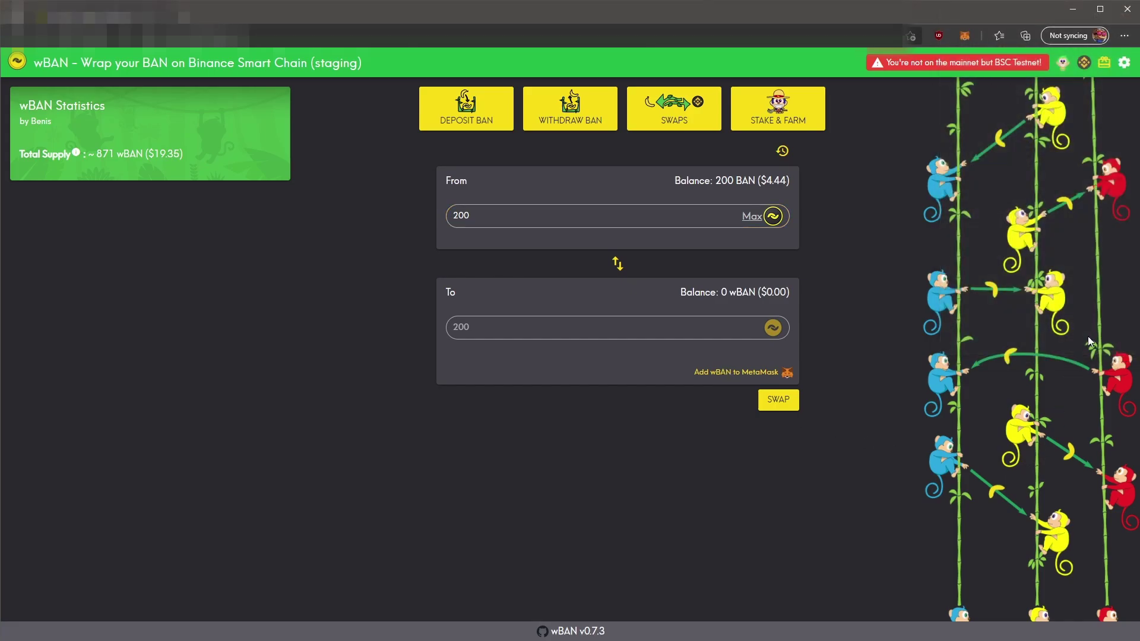
click(779, 402)
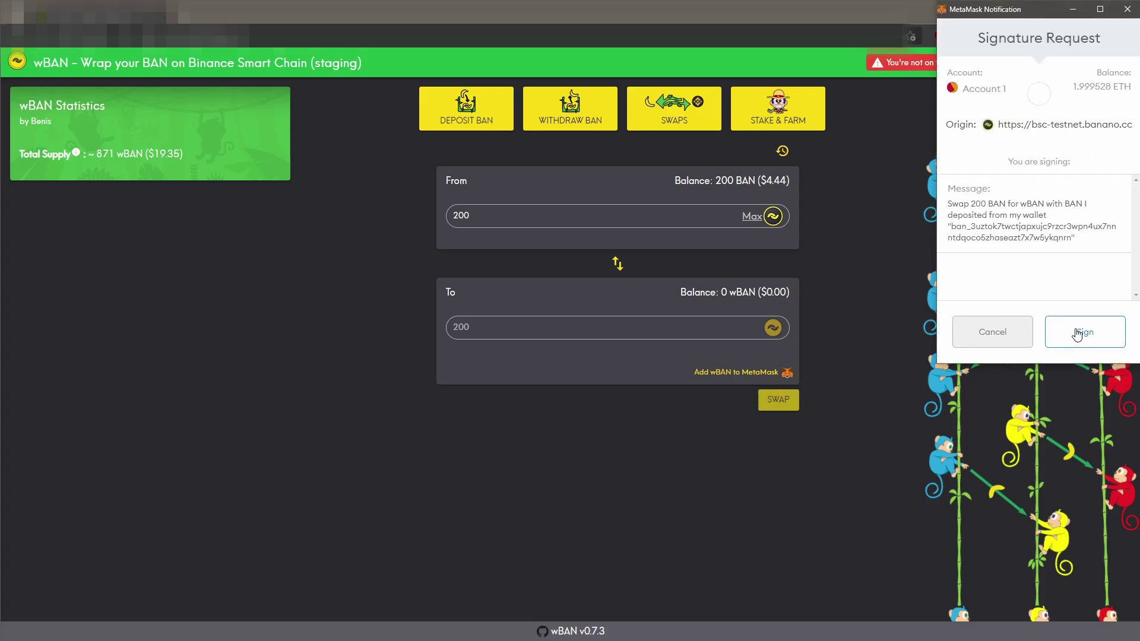
click(1077, 335)
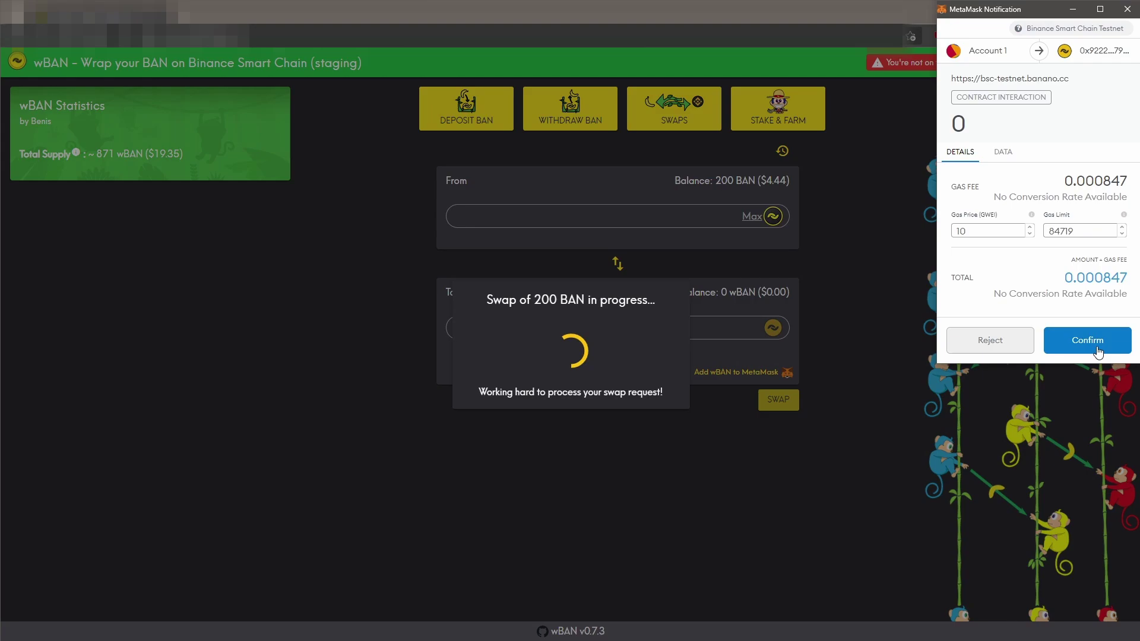
click(1093, 341)
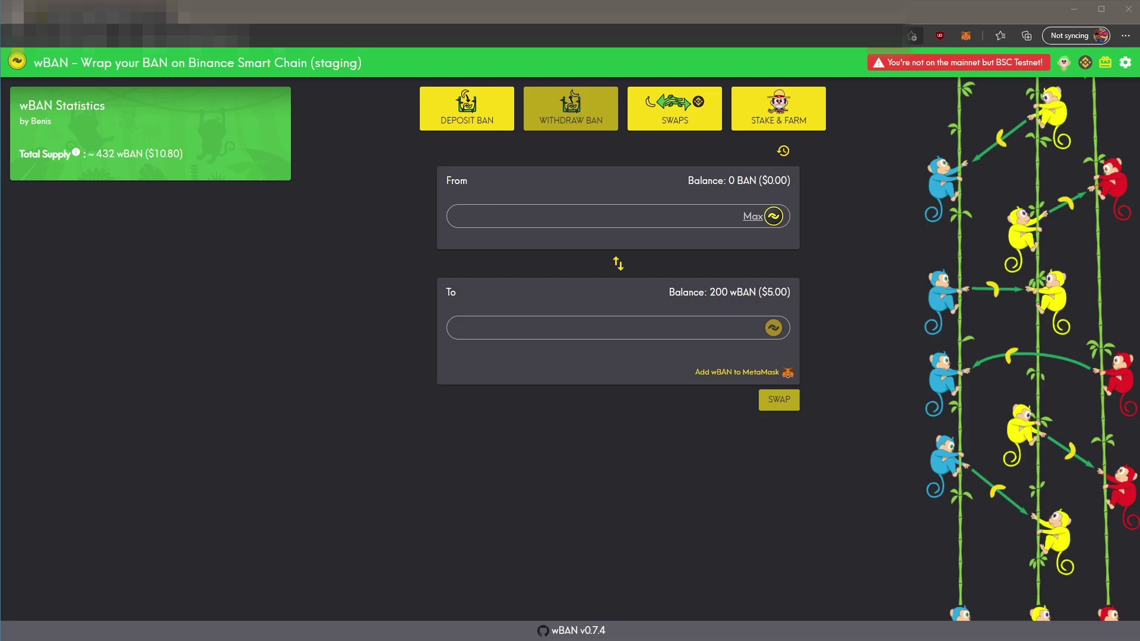
click(783, 150)
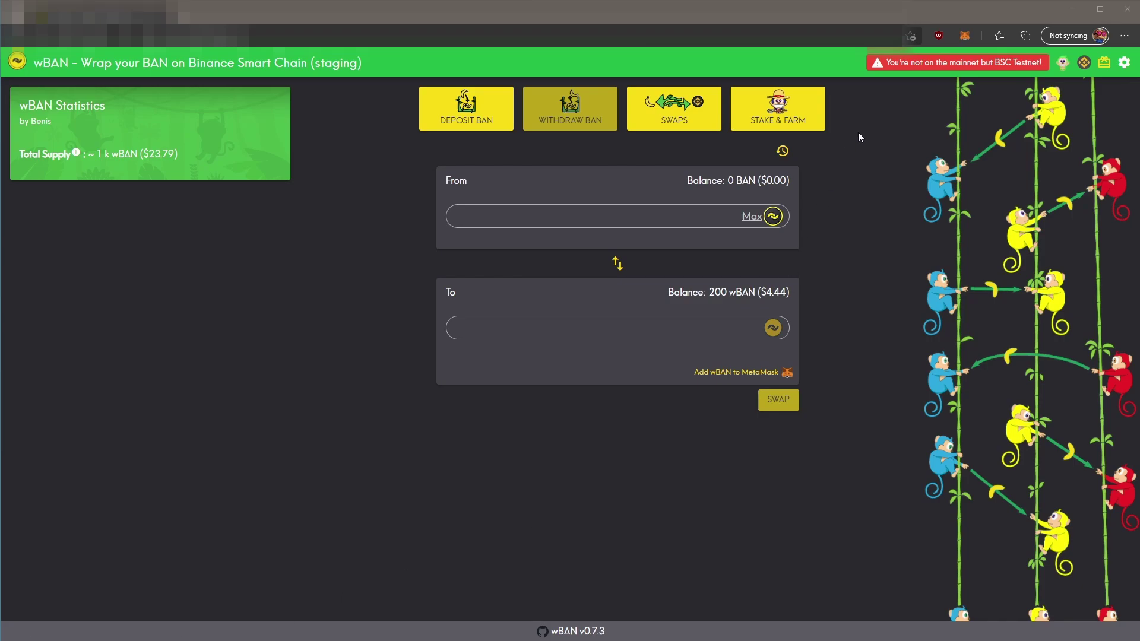
click(779, 110)
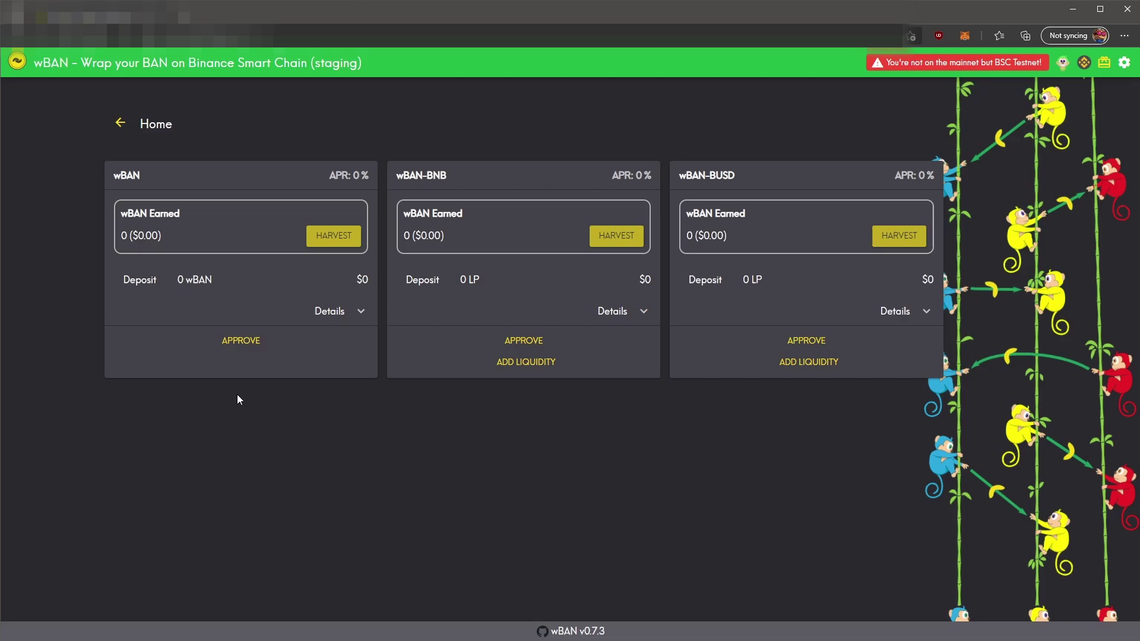
click(240, 343)
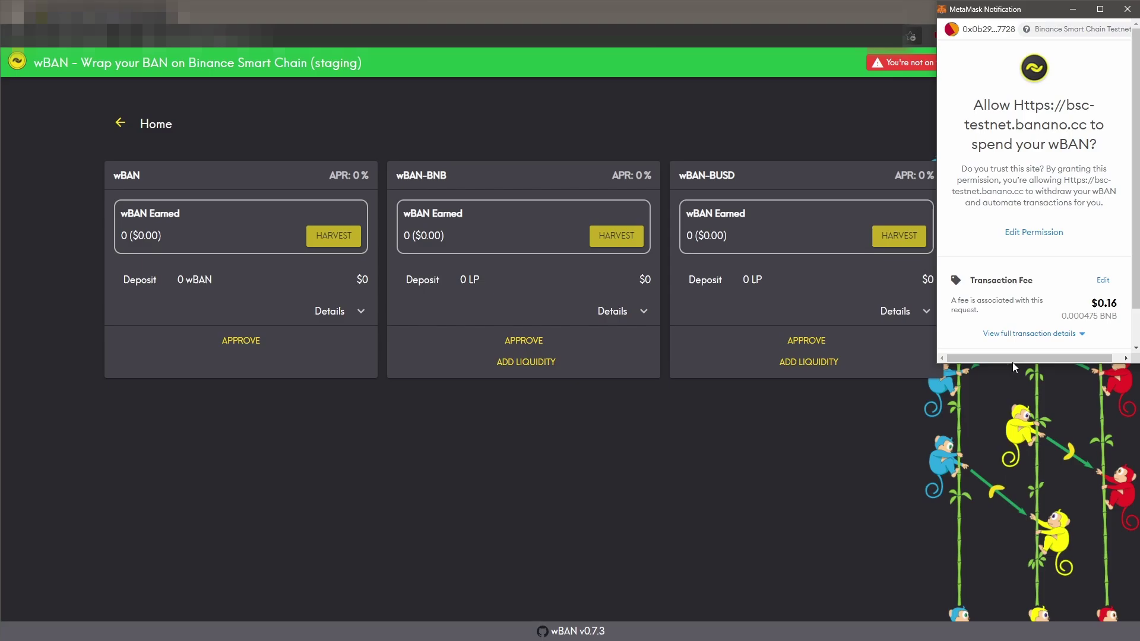
scroll(1044, 341, down, 2)
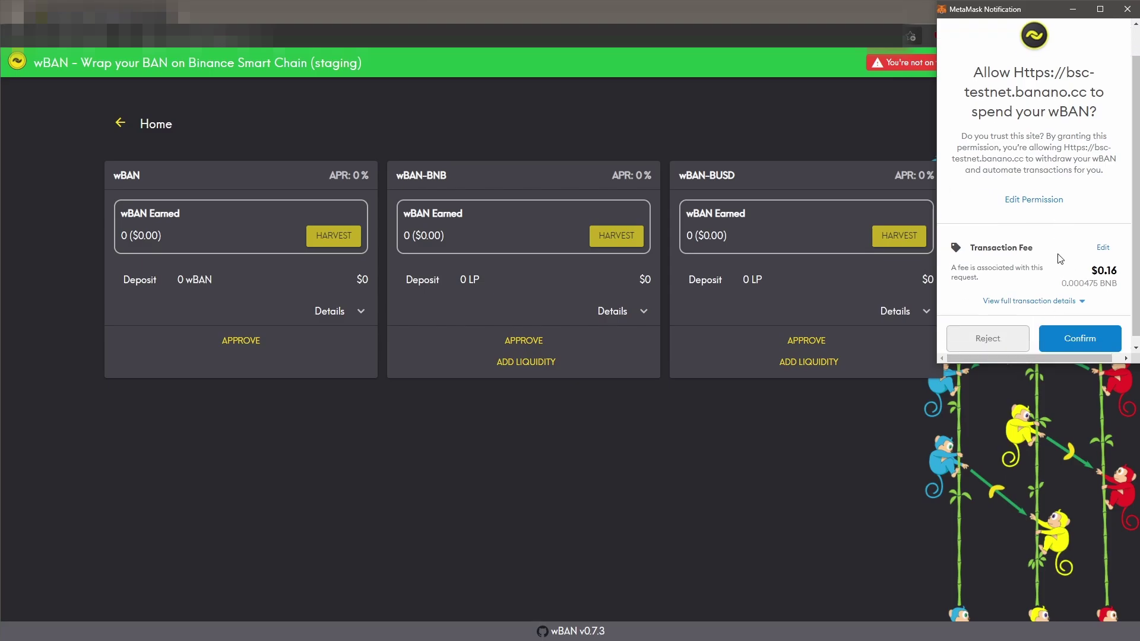
click(1081, 332)
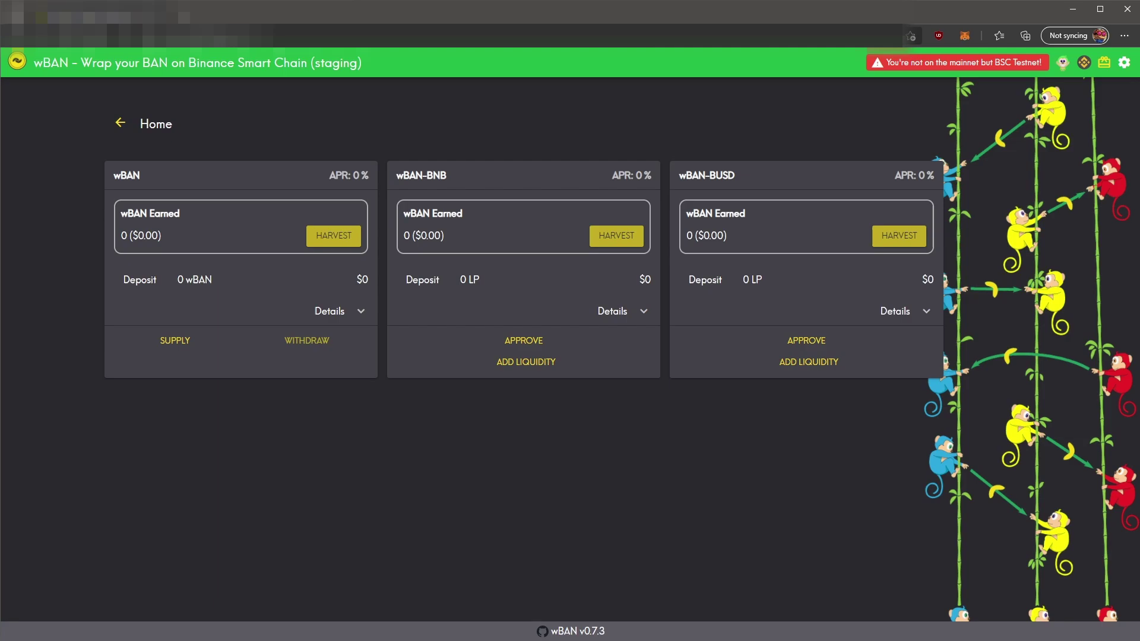
- Supply the full 200 wBAN balance to the wBAN farm and confirm in MetaMask
click(181, 340)
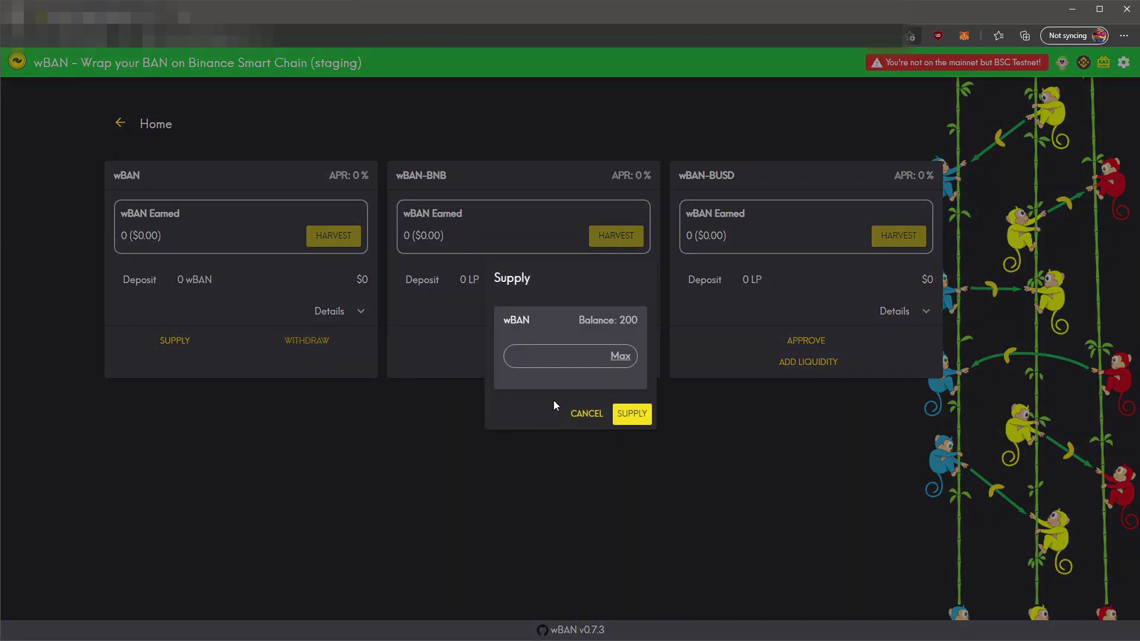
click(617, 358)
click(631, 415)
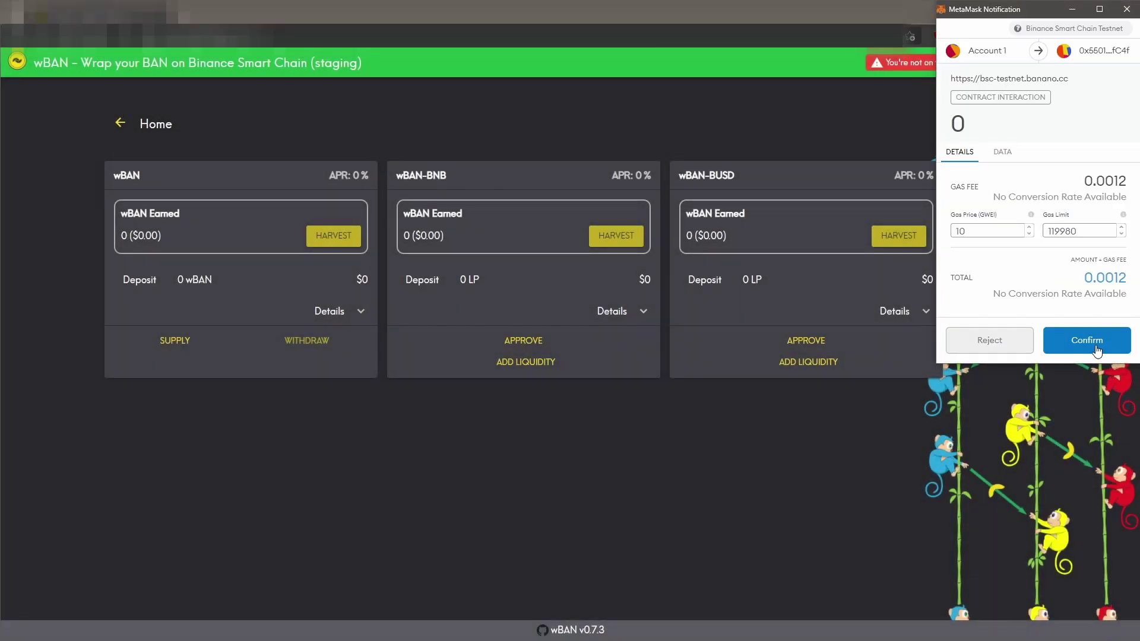
click(1092, 340)
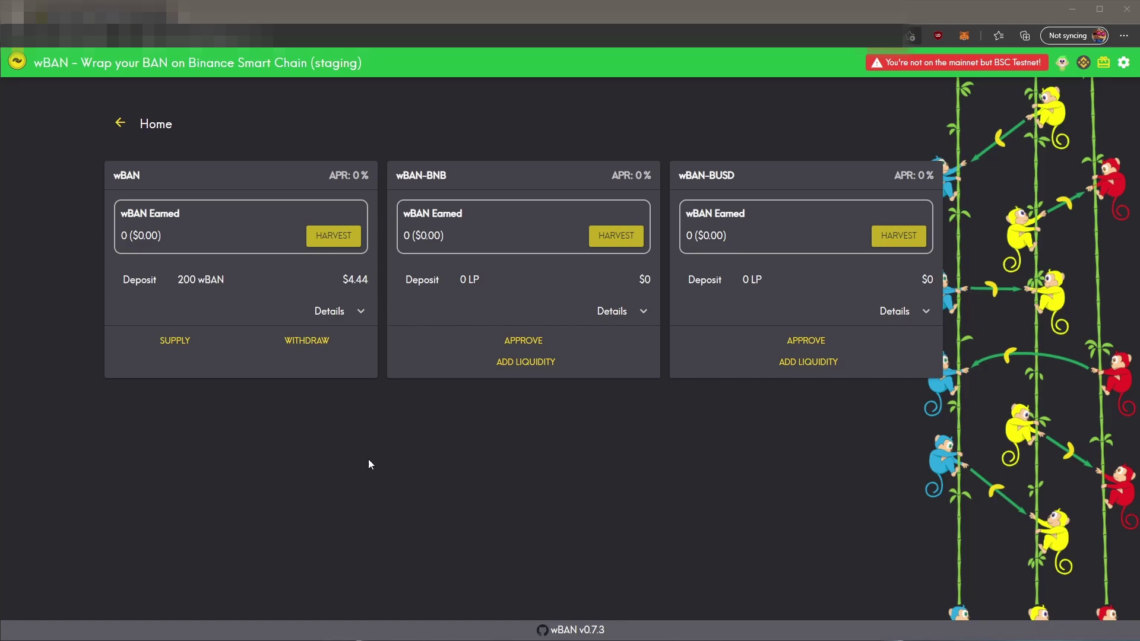
- Withdraw the entire 200 wBAN from the wBAN farm and confirm in MetaMask
click(298, 343)
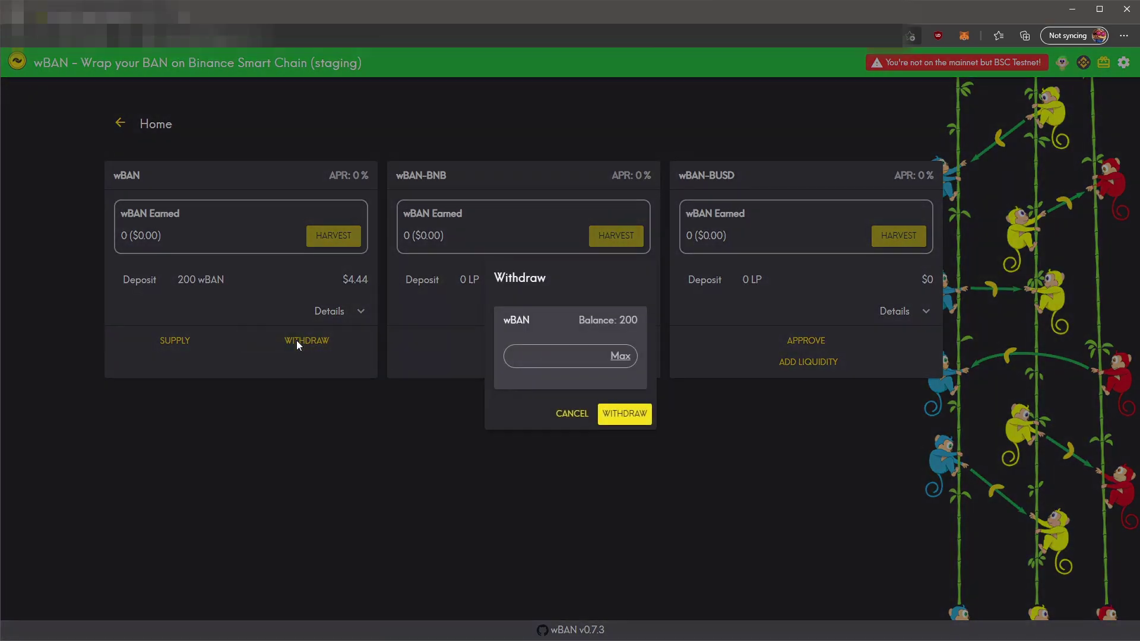
click(618, 357)
click(621, 416)
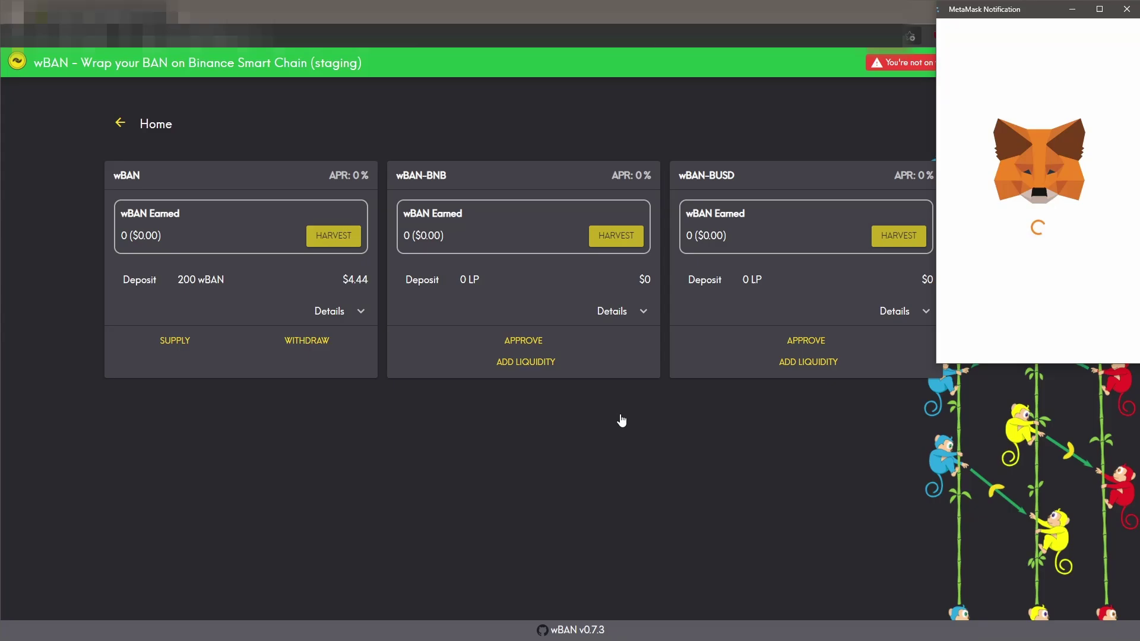
click(1087, 342)
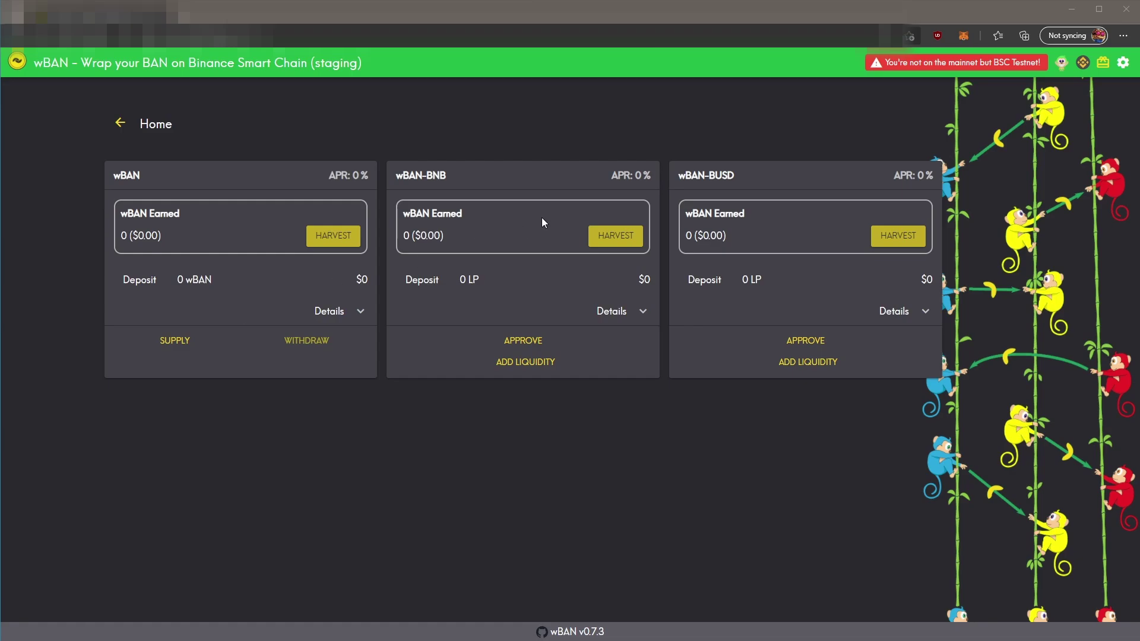
- Open ApeSwap's Add Liquidity page from the wBAN-BUSD card
click(809, 363)
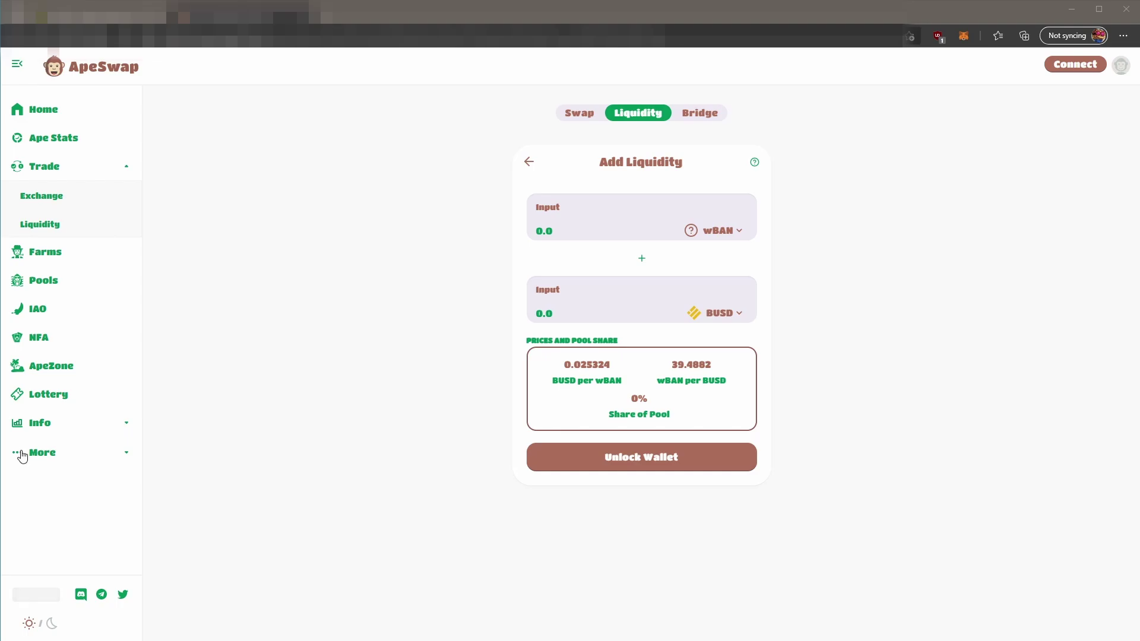
- Connect the MetaMask account to ApeSwap via Unlock Wallet
click(647, 463)
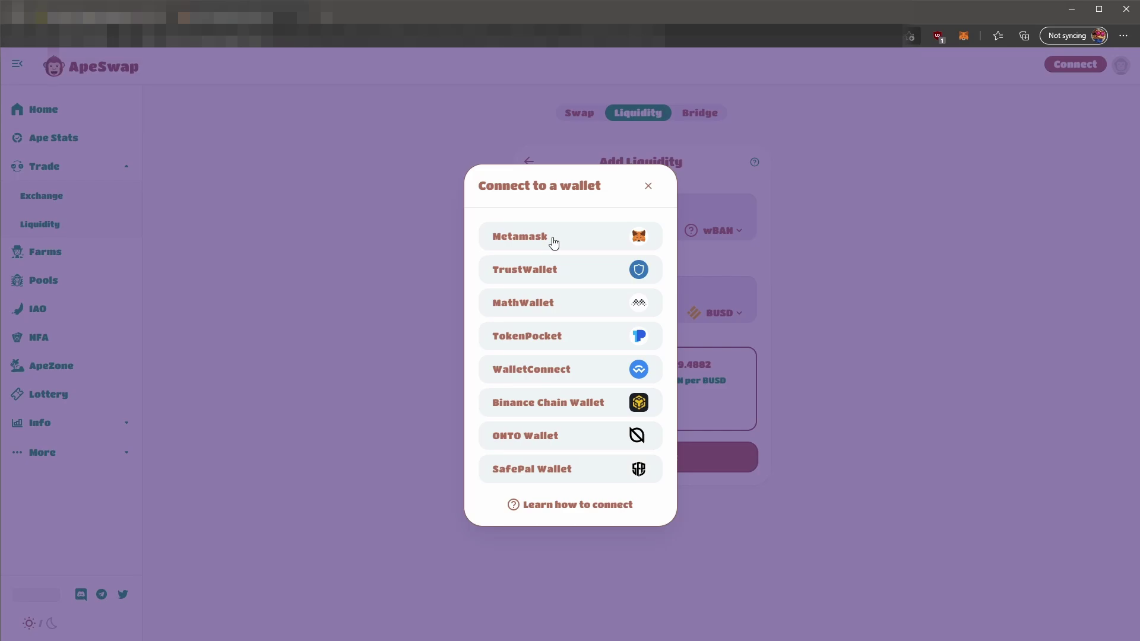
click(553, 241)
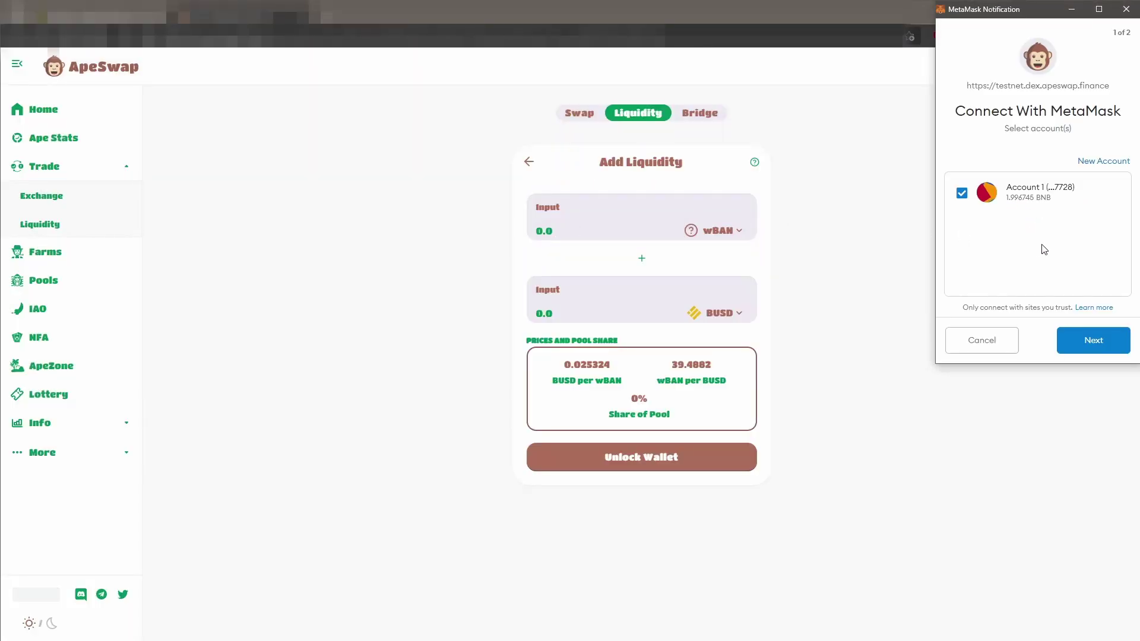
click(1098, 346)
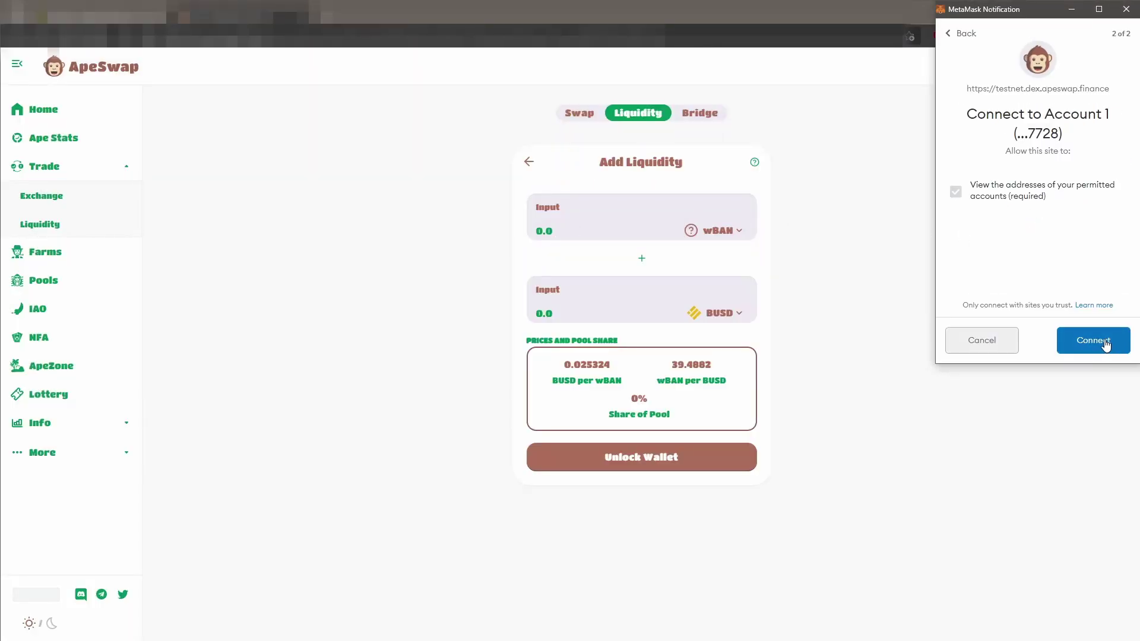
click(1106, 345)
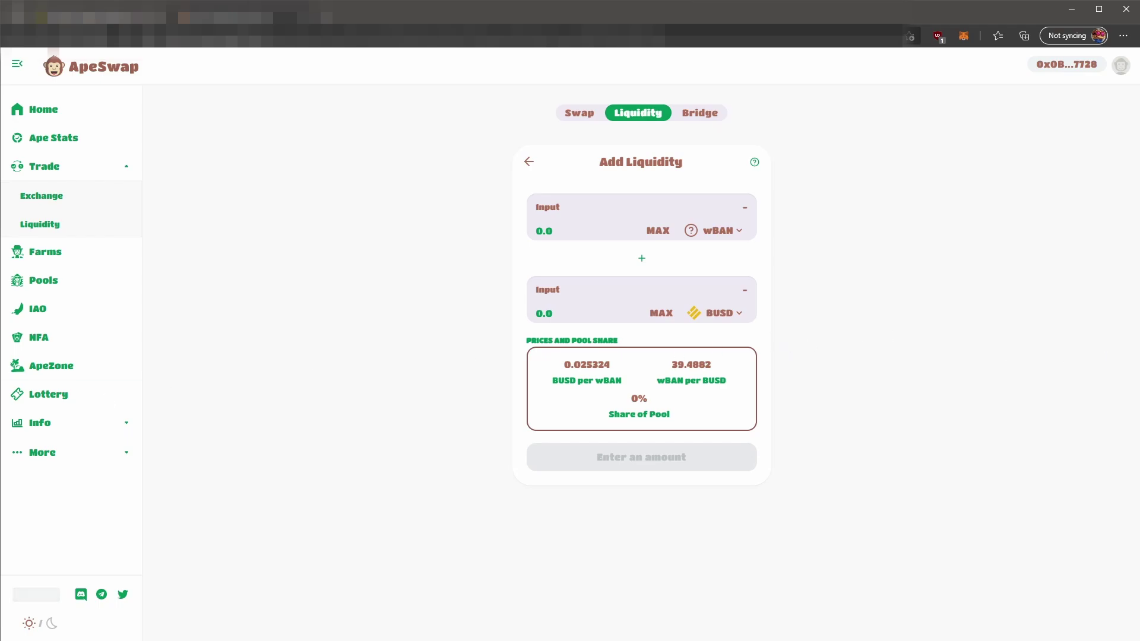
- Enter the full 200 wBAN balance and approve both wBAN and BUSD for ApeSwap spending
click(658, 230)
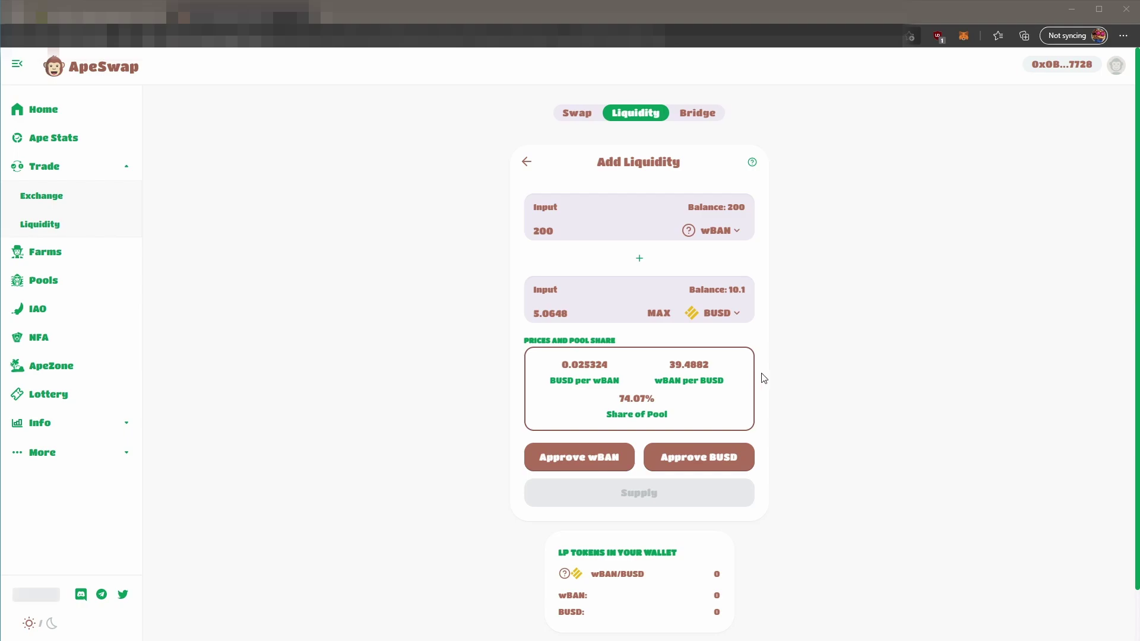
click(582, 465)
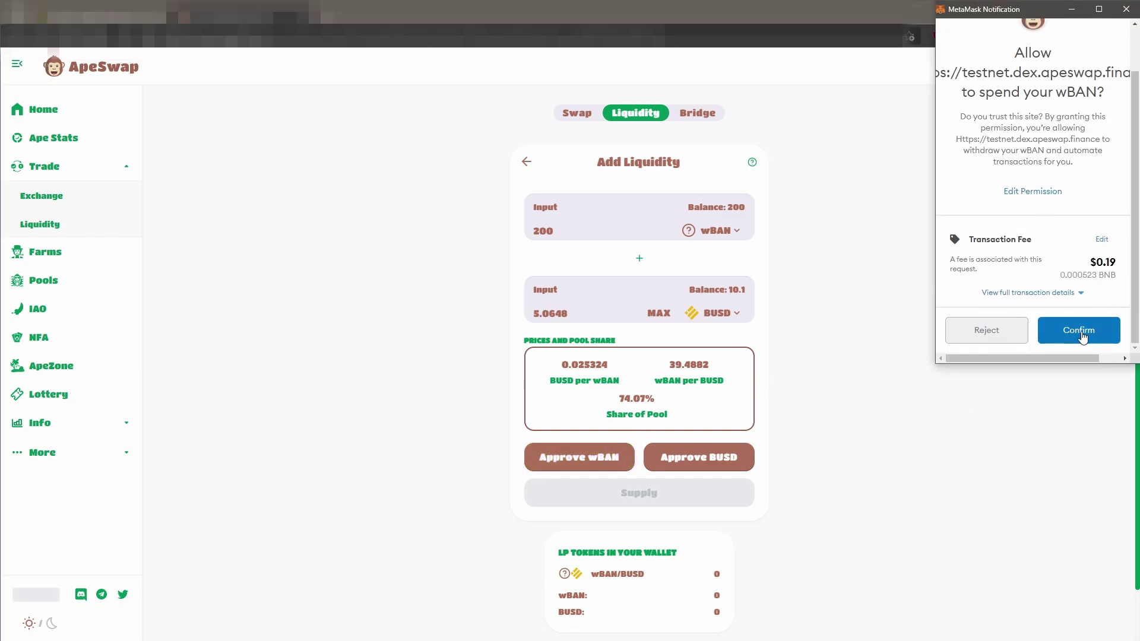
click(1082, 332)
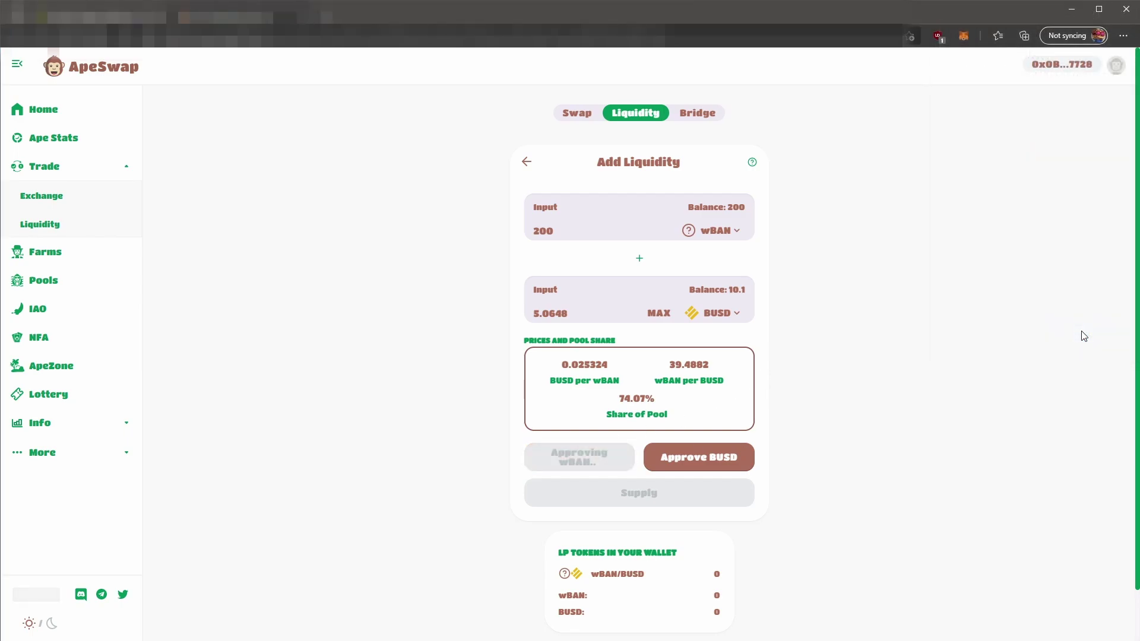
click(702, 461)
scroll(1098, 314, down, 2)
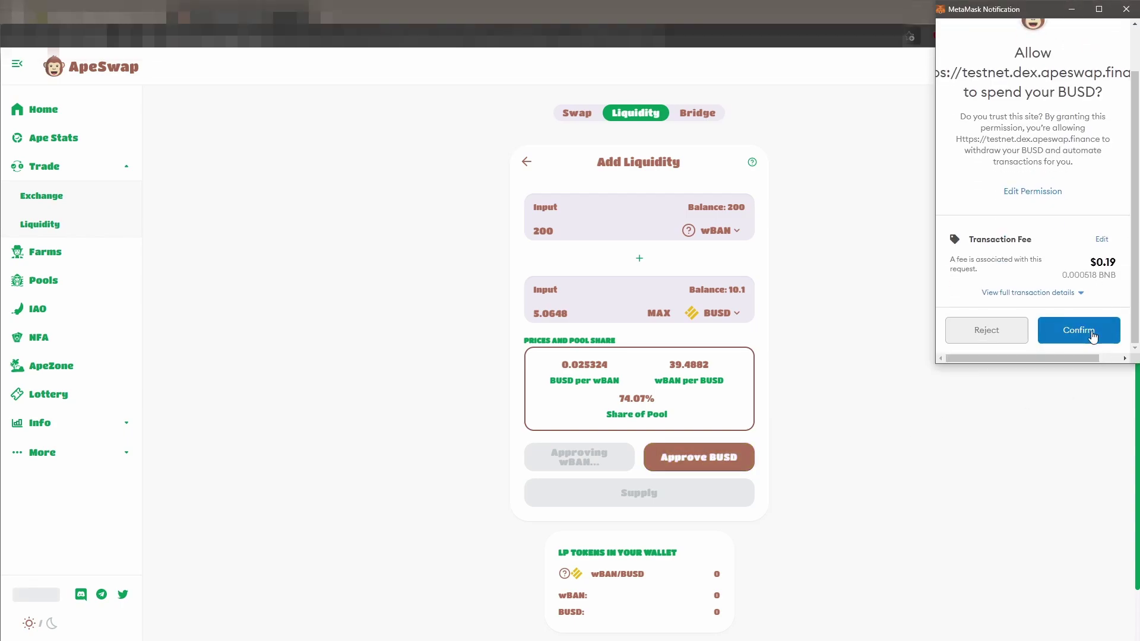
click(1092, 331)
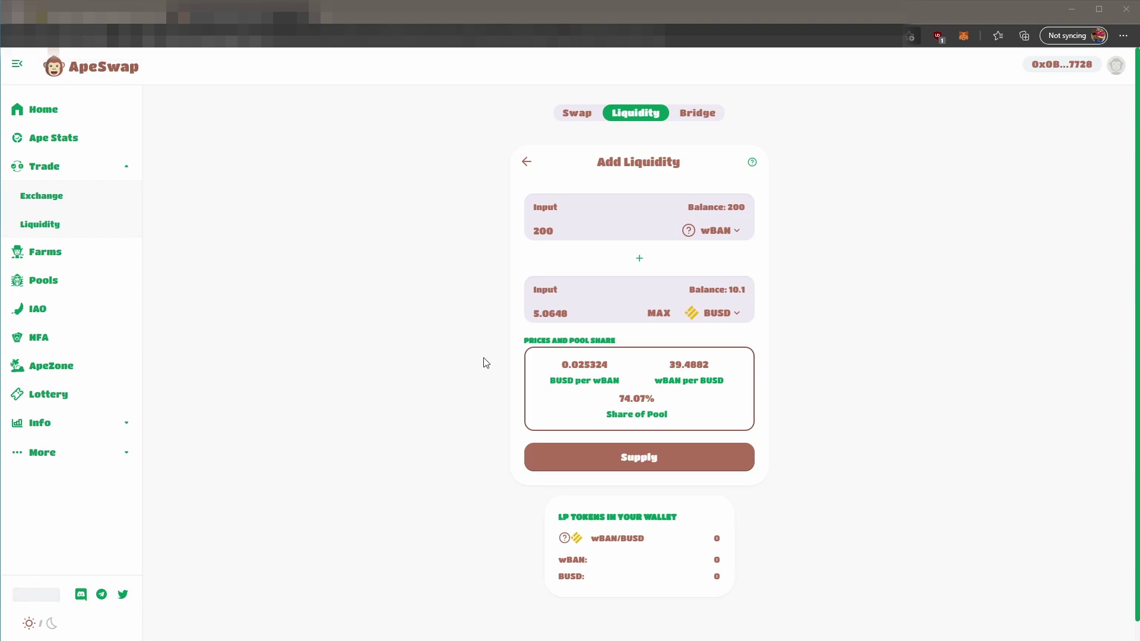
- Supply 200 wBAN and 5.0648 BUSD to the pool, receiving 31.82 wBAN/BUSD LP tokens
click(658, 465)
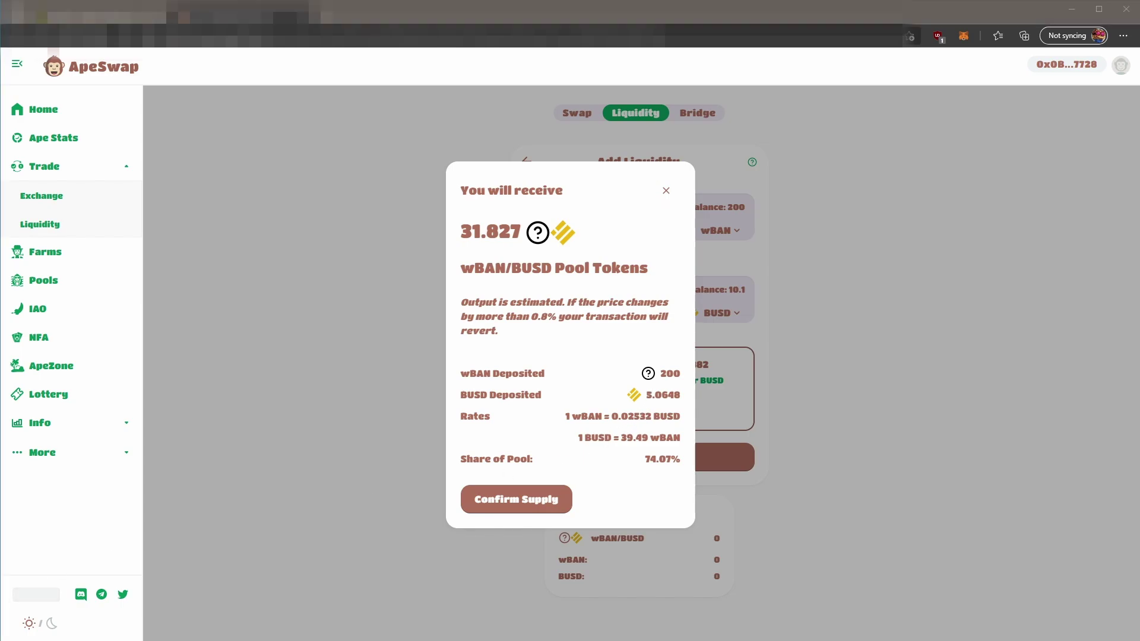
click(522, 498)
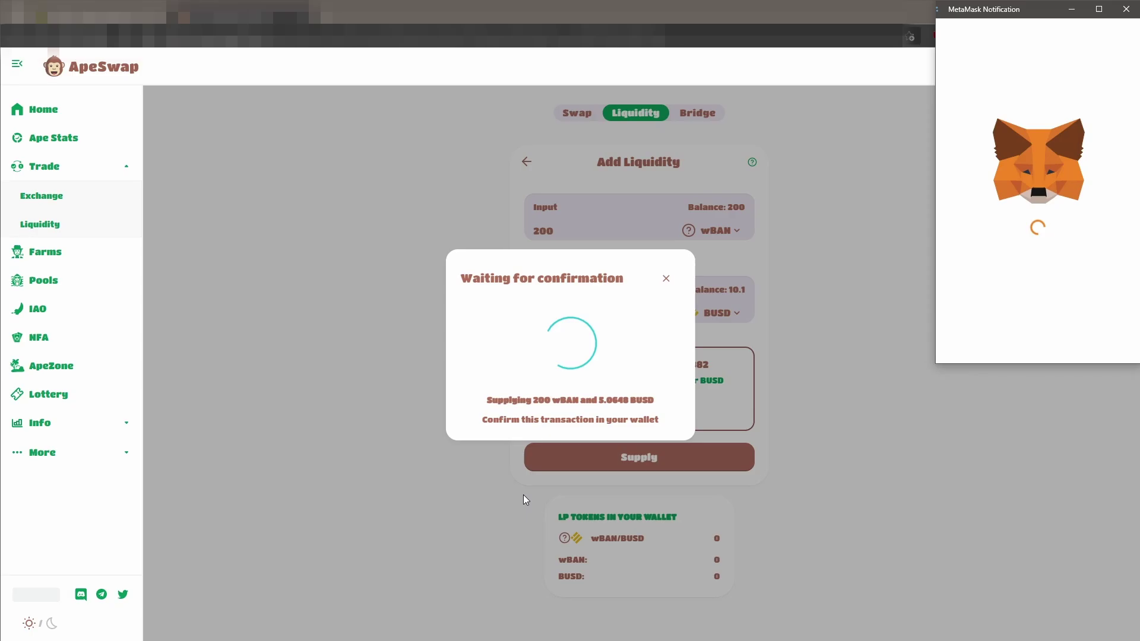
click(1096, 347)
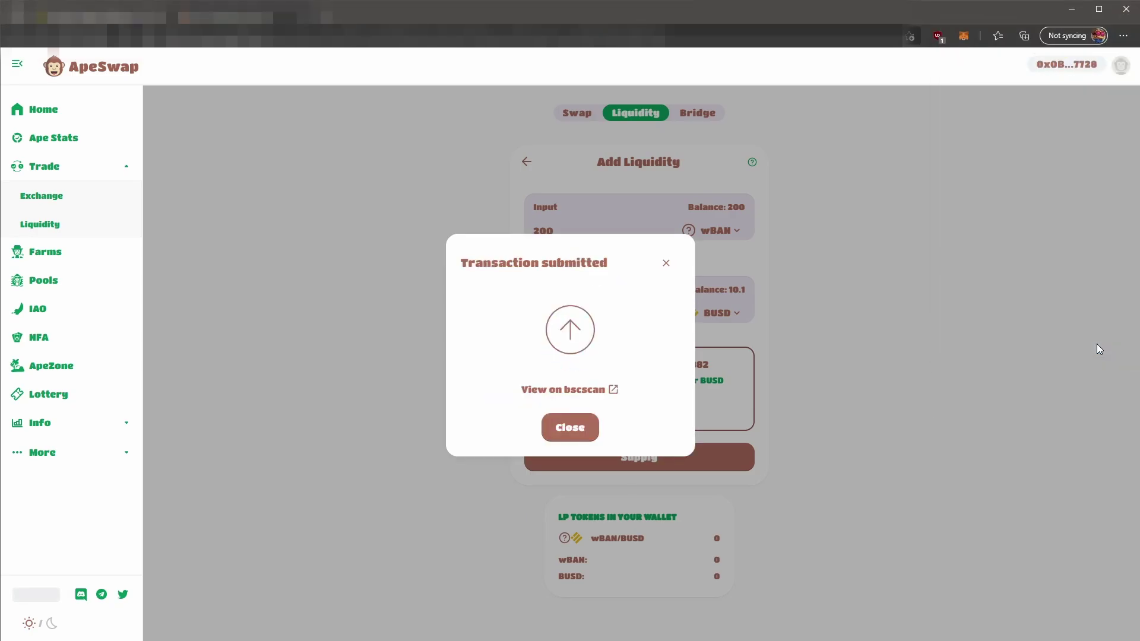
click(584, 427)
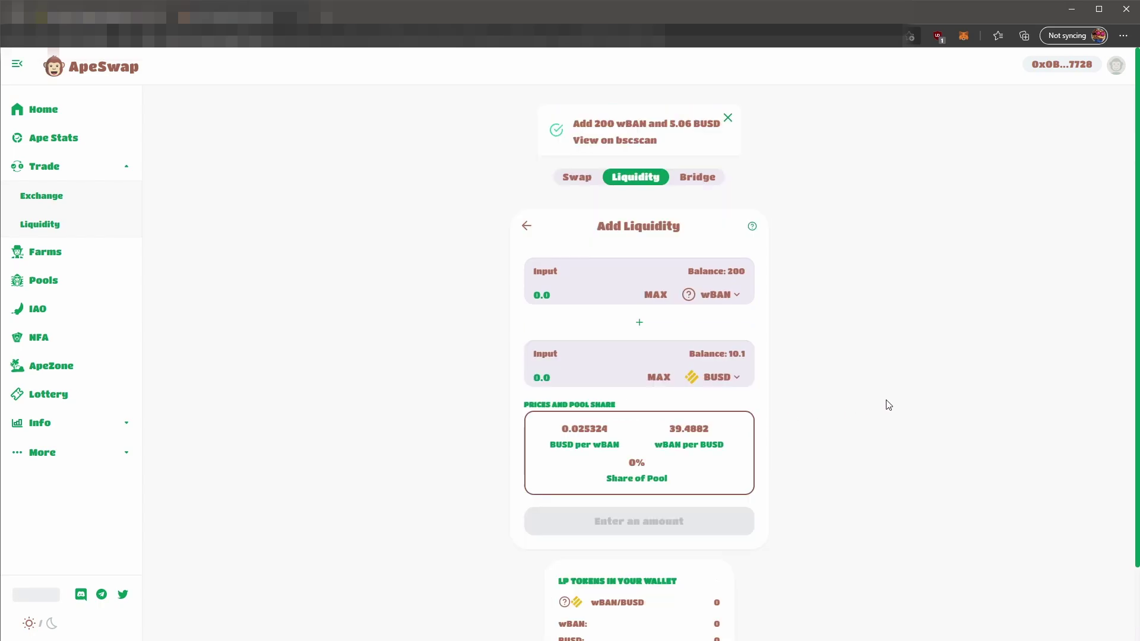
scroll(888, 405, down, 1)
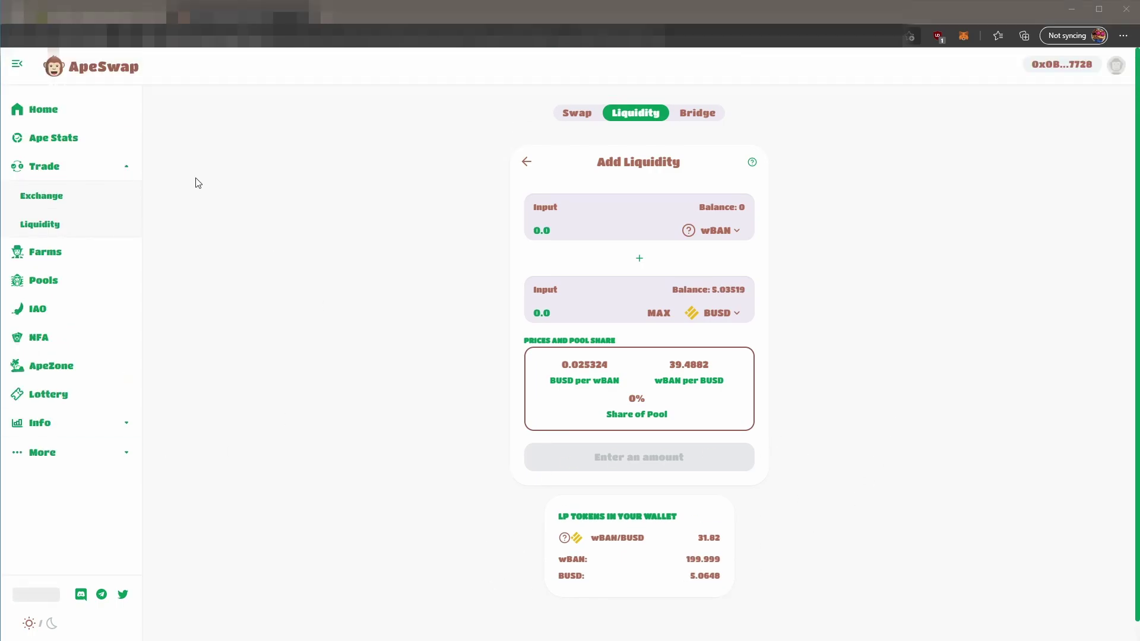
- Back on the wBAN farms page, approve the wBAN-BUSD LP token for staking
key(ctrl+Tab)
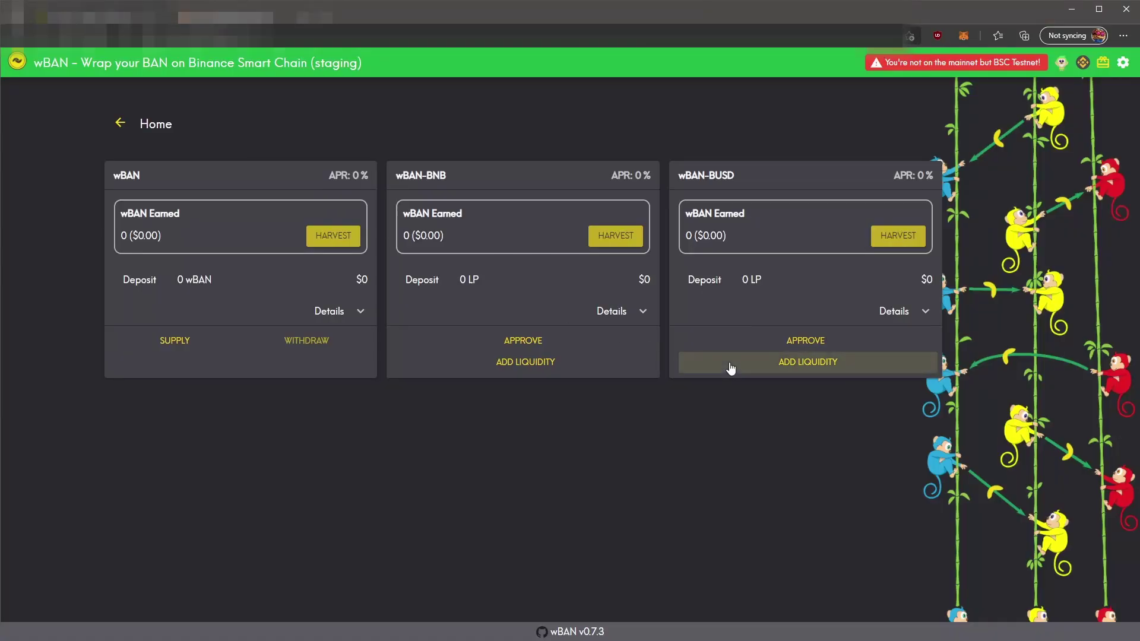
click(818, 342)
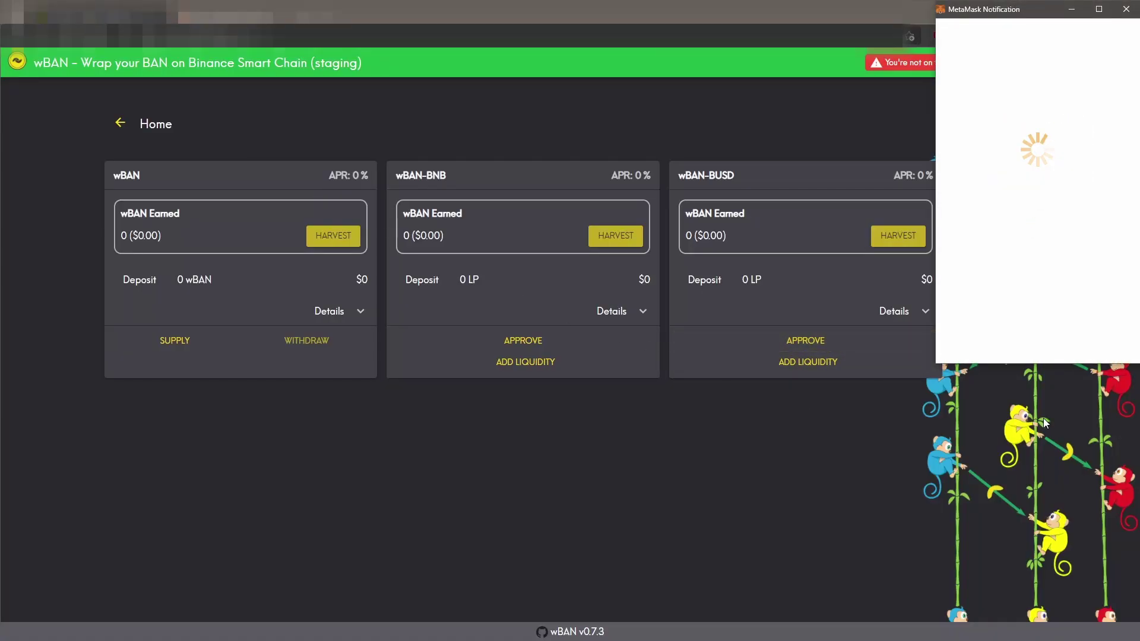
click(1022, 424)
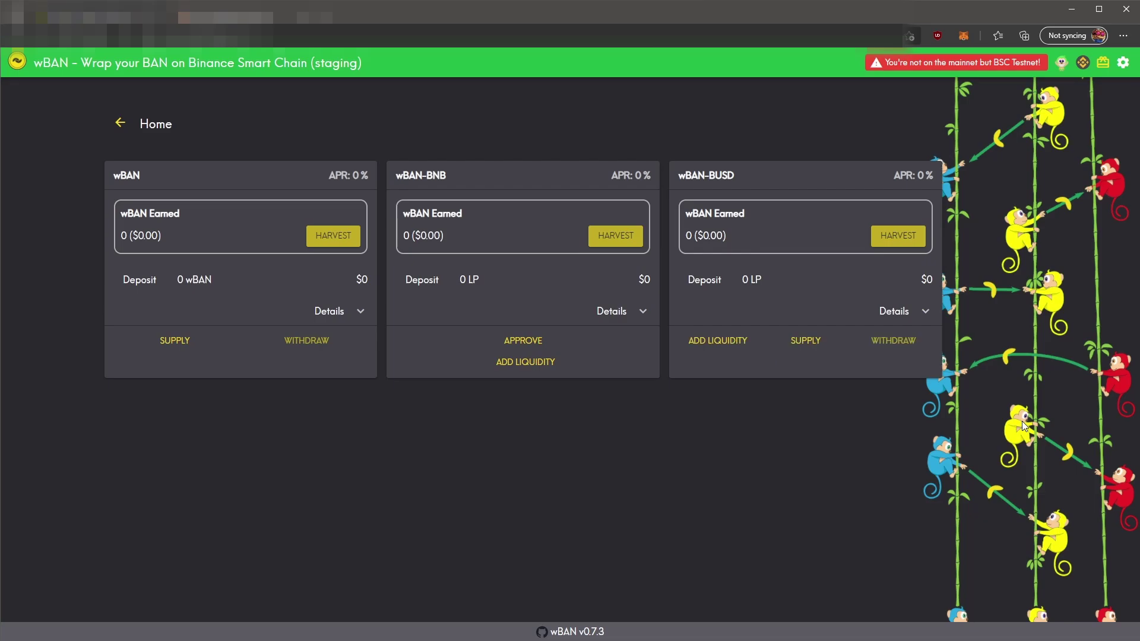
- Deposit the entire 31.83 wBAN-BUSD LP balance into the farm and view its breakdown
click(806, 348)
click(643, 360)
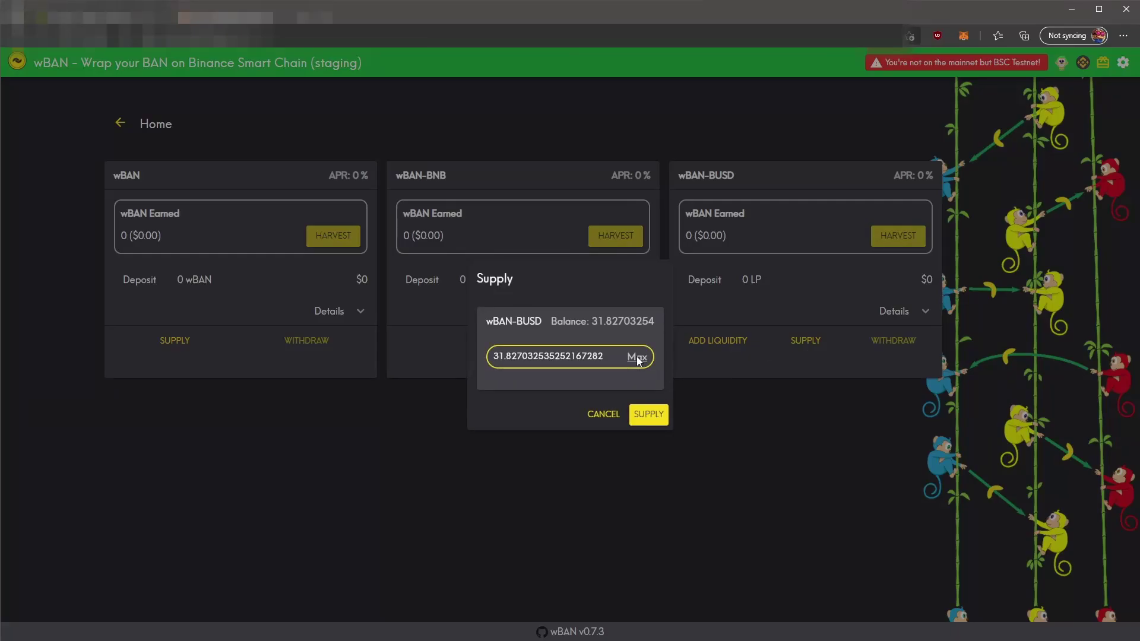
click(648, 415)
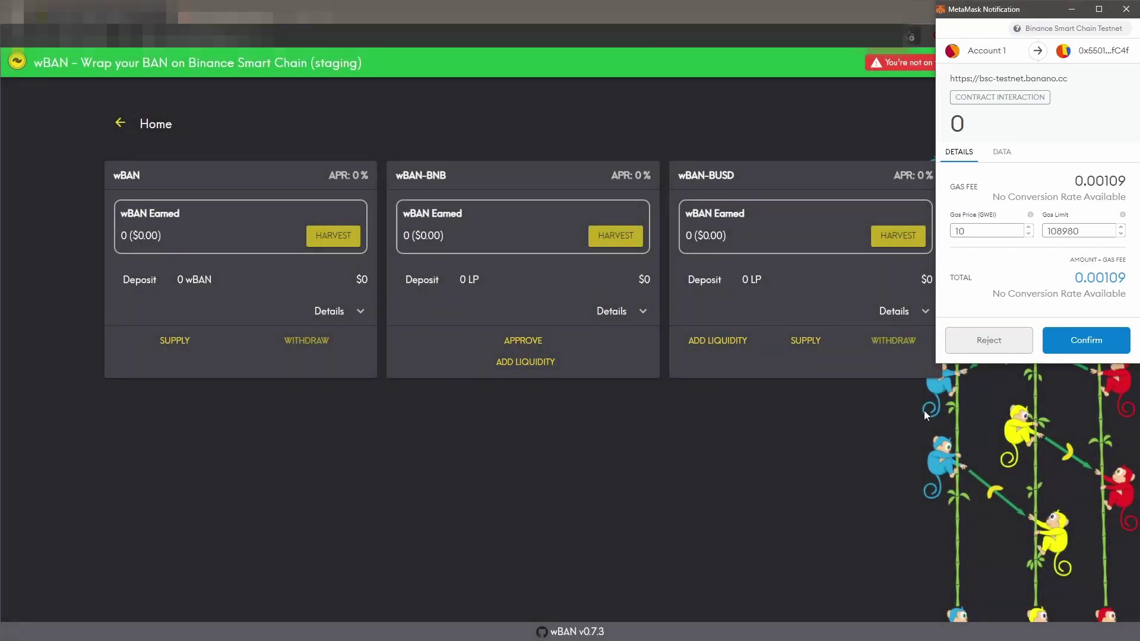
click(1085, 348)
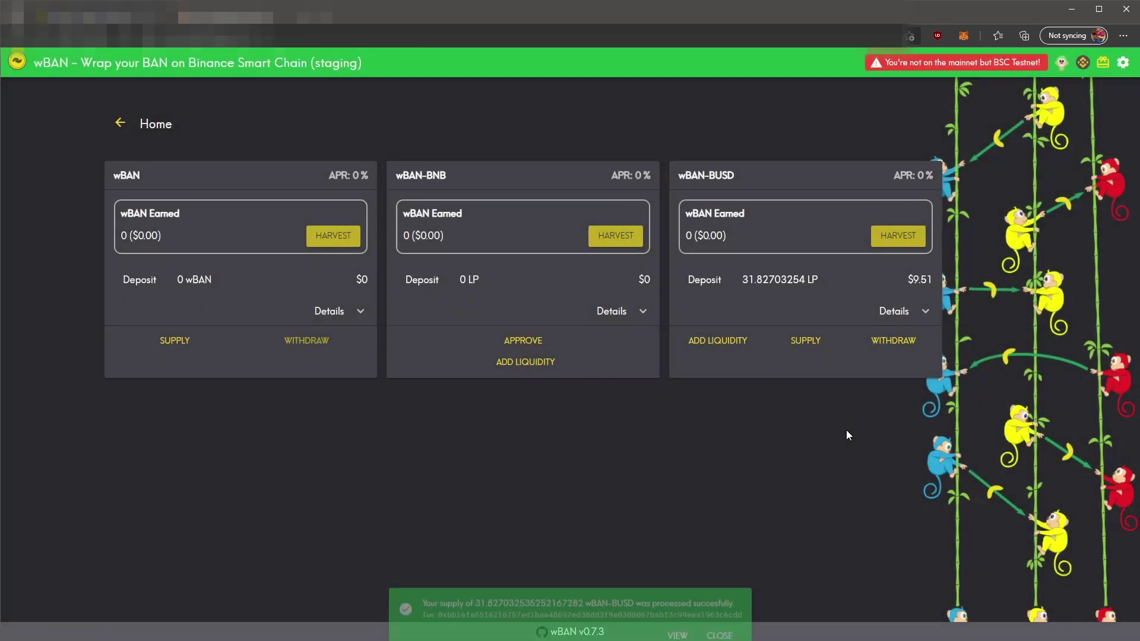
click(909, 313)
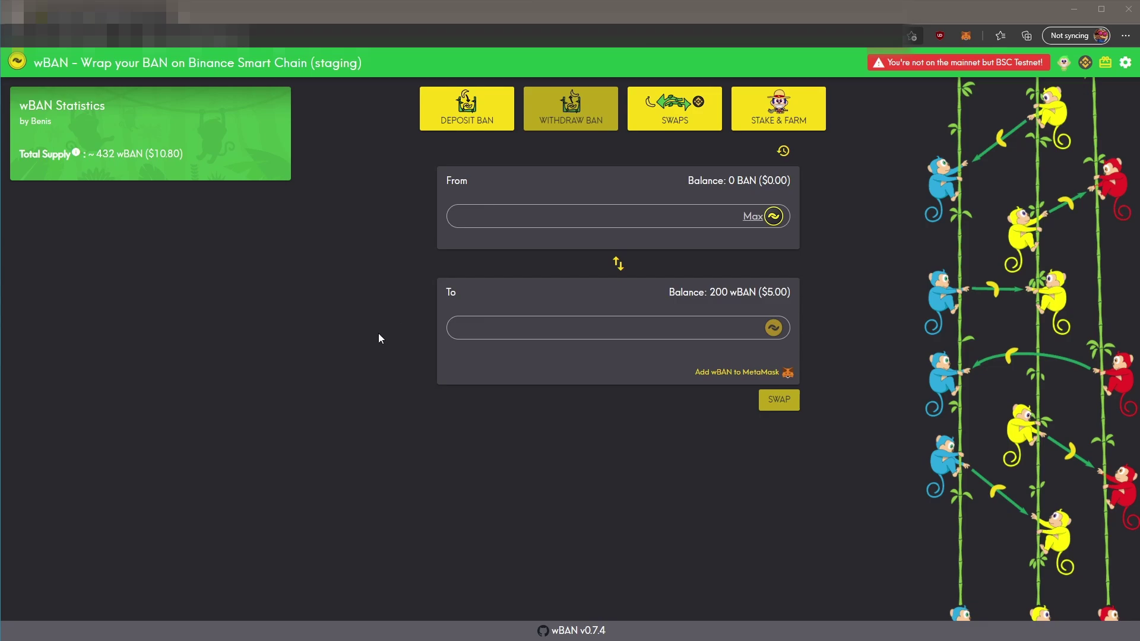
- Swap 1 wBAN for about 0.00437657 BNB, accepting the imported-token warning
click(681, 110)
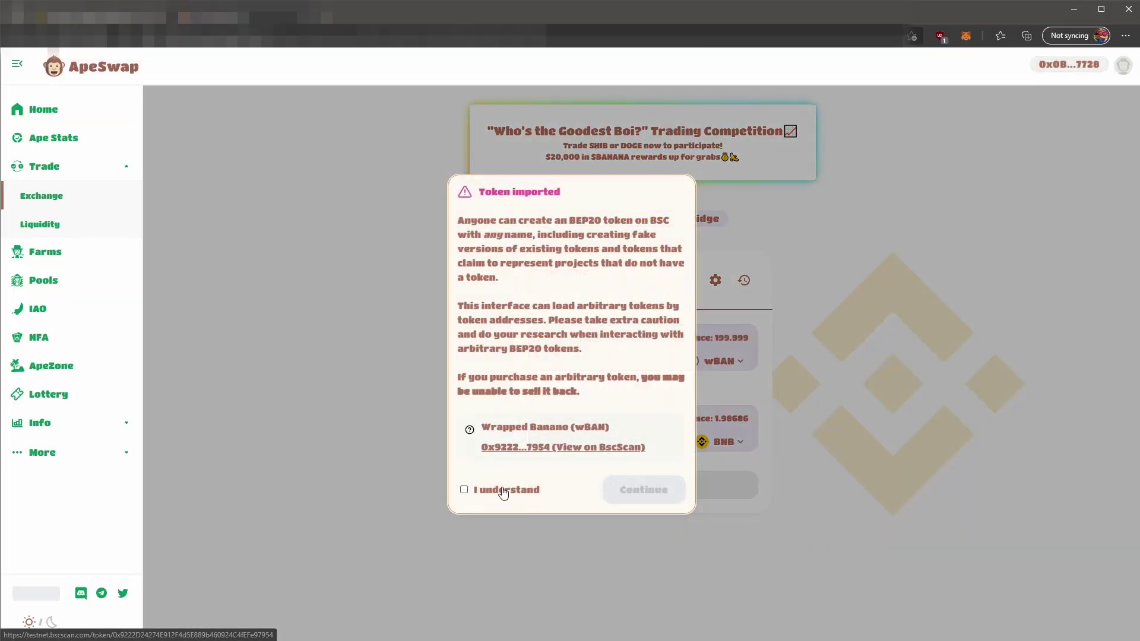
click(501, 490)
click(658, 500)
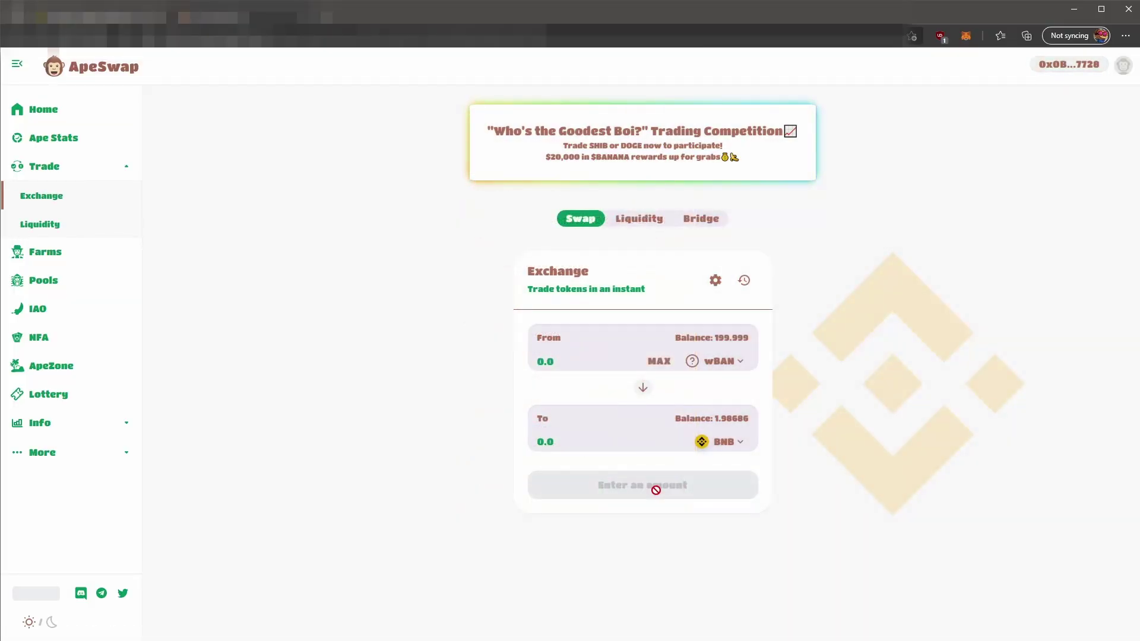
click(543, 355)
text(1)
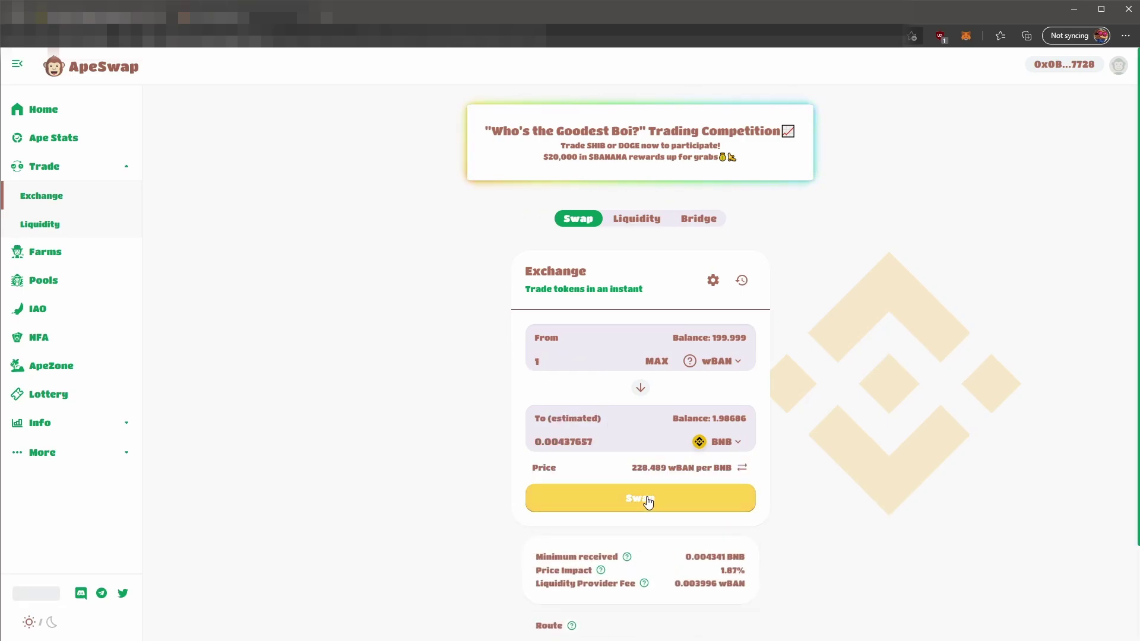
click(647, 498)
click(566, 473)
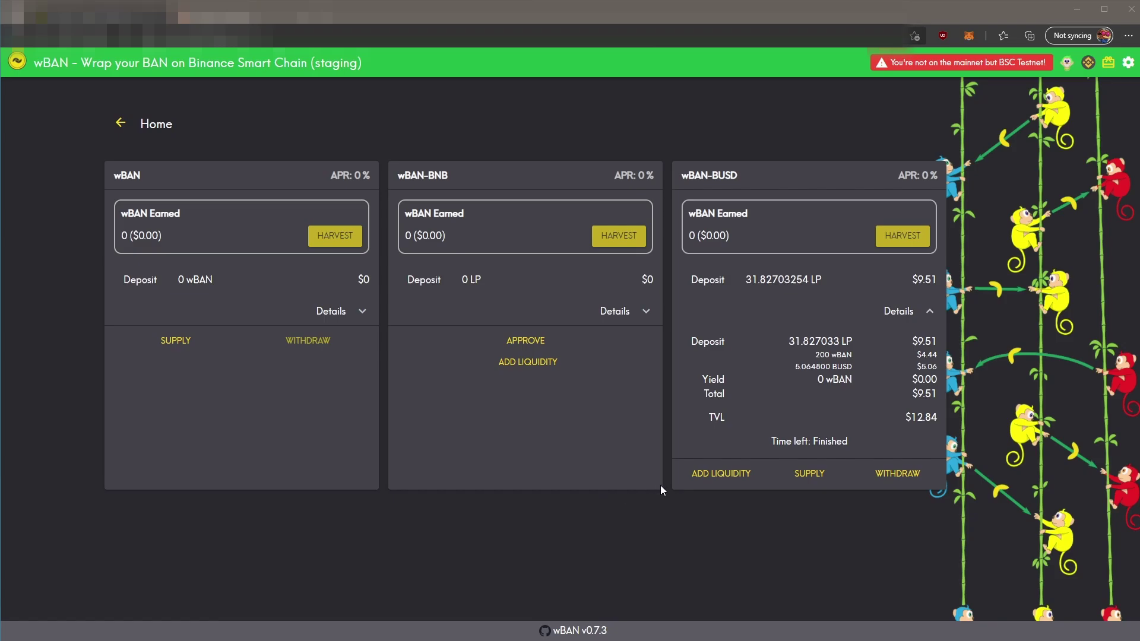
- Withdraw the entire 31.827 wBAN-BUSD LP stake from the farm and confirm it in MetaMask
click(908, 478)
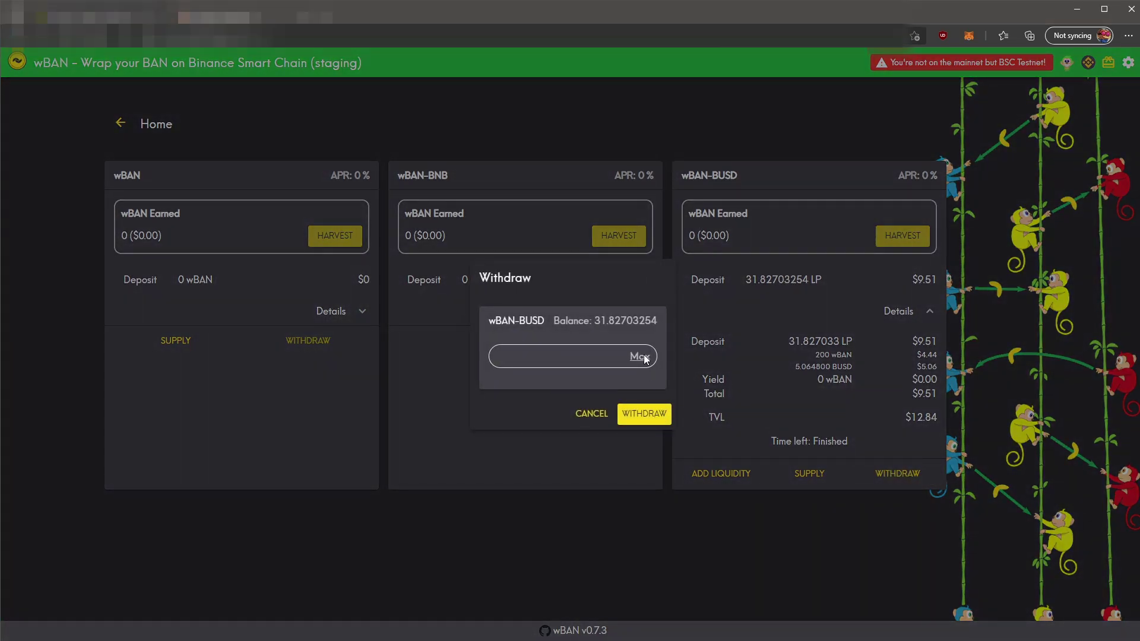
click(641, 357)
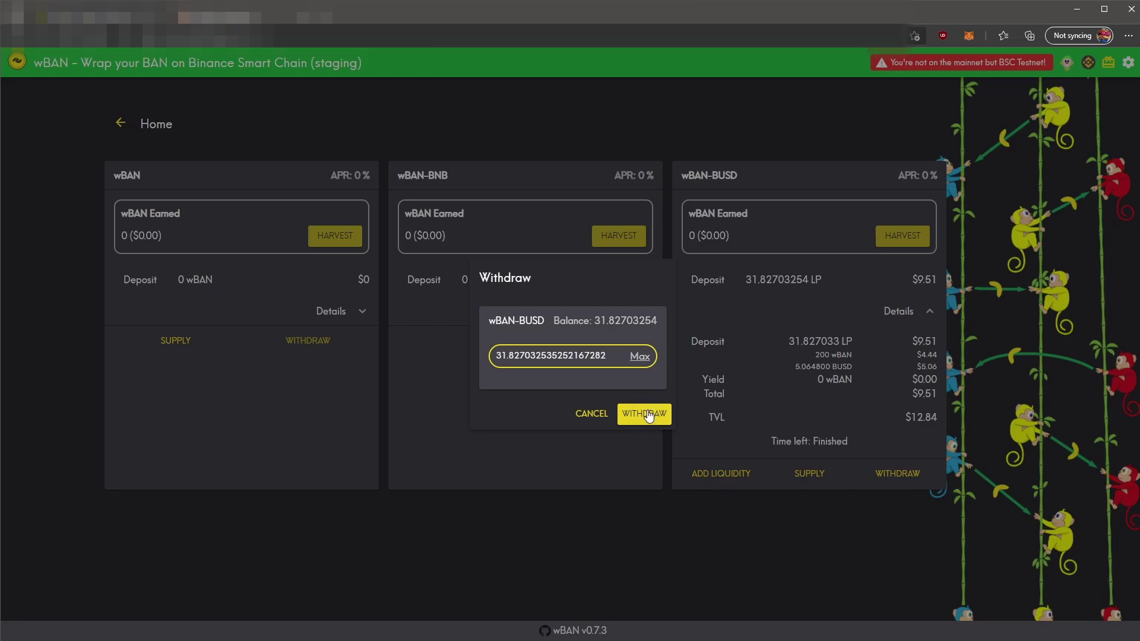
click(646, 414)
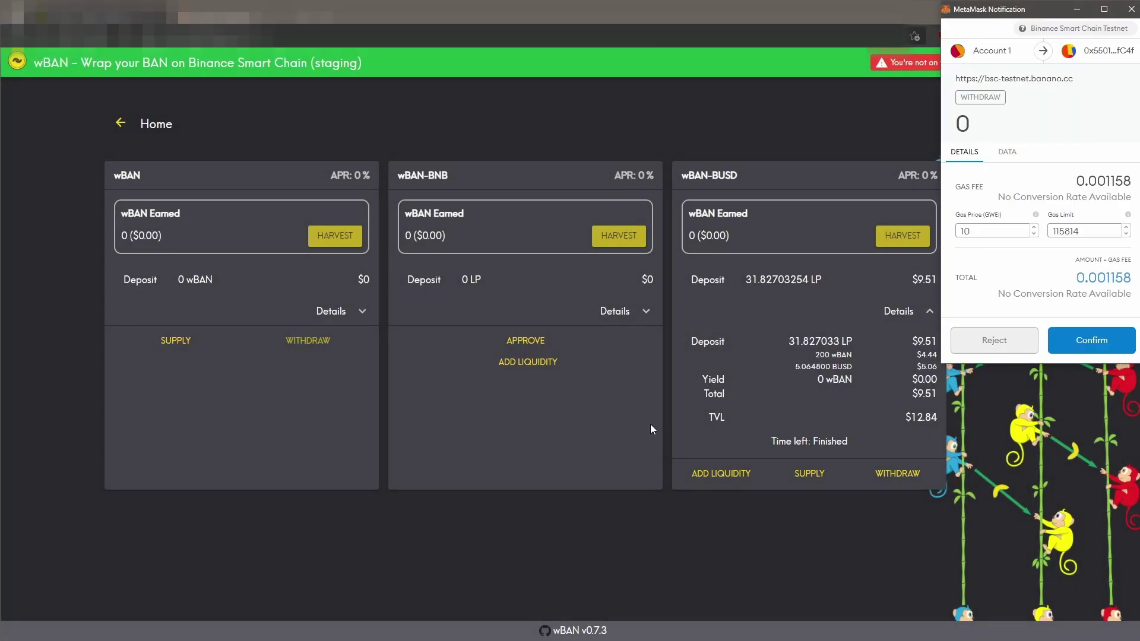
click(1091, 340)
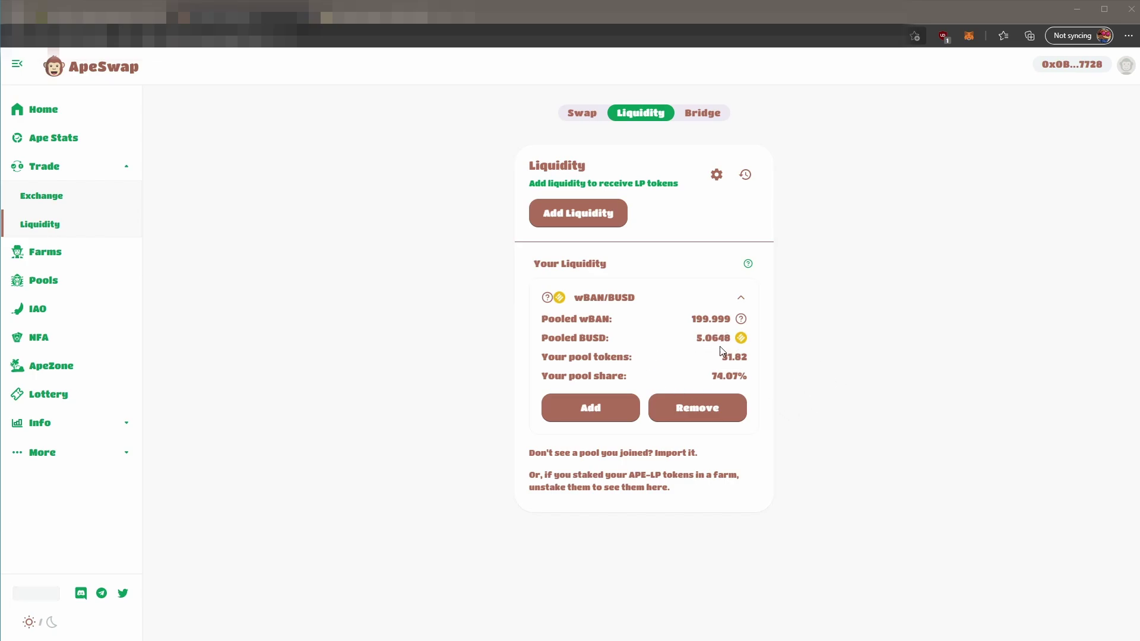
- Approve ApeSwap to spend the wBAN/BUSD LP tokens for removal
click(704, 415)
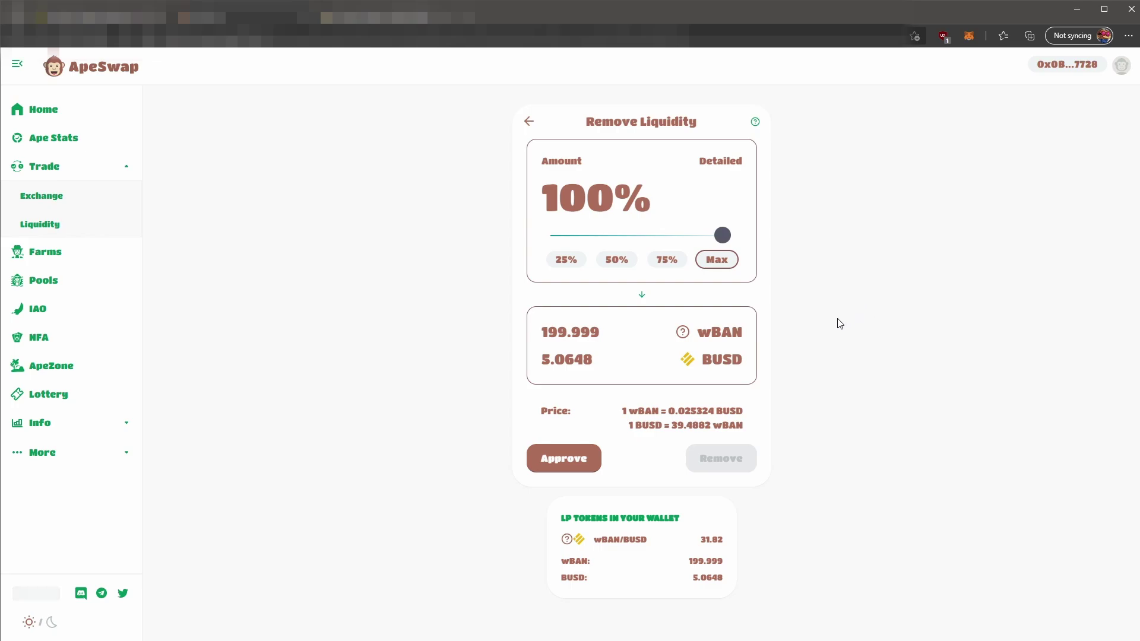
click(563, 464)
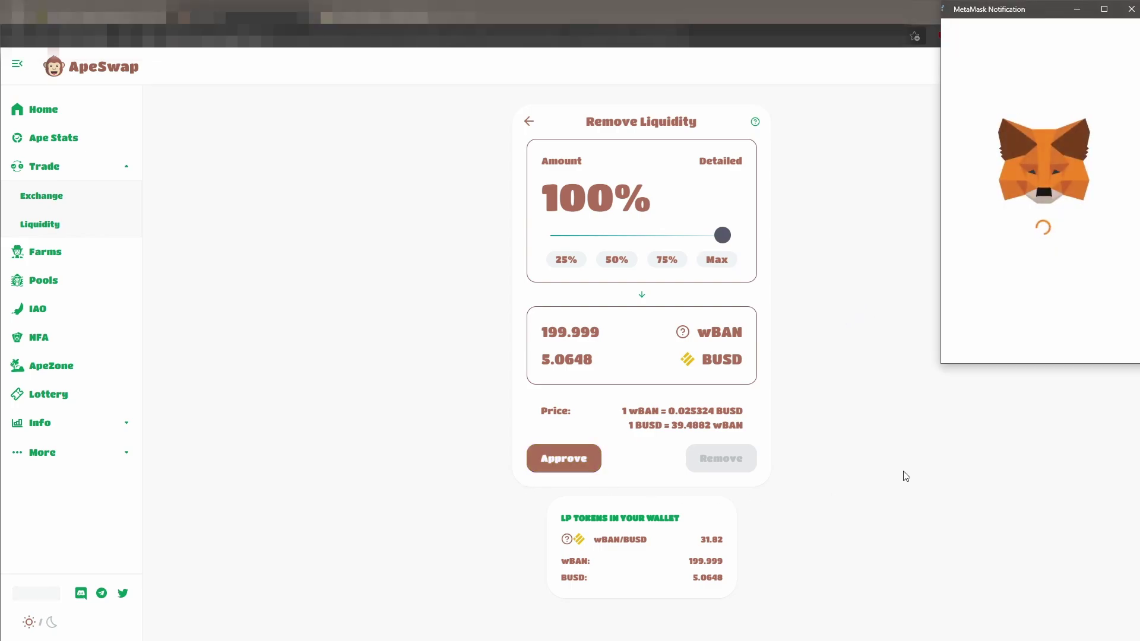
scroll(1069, 296, down, 2)
click(1092, 331)
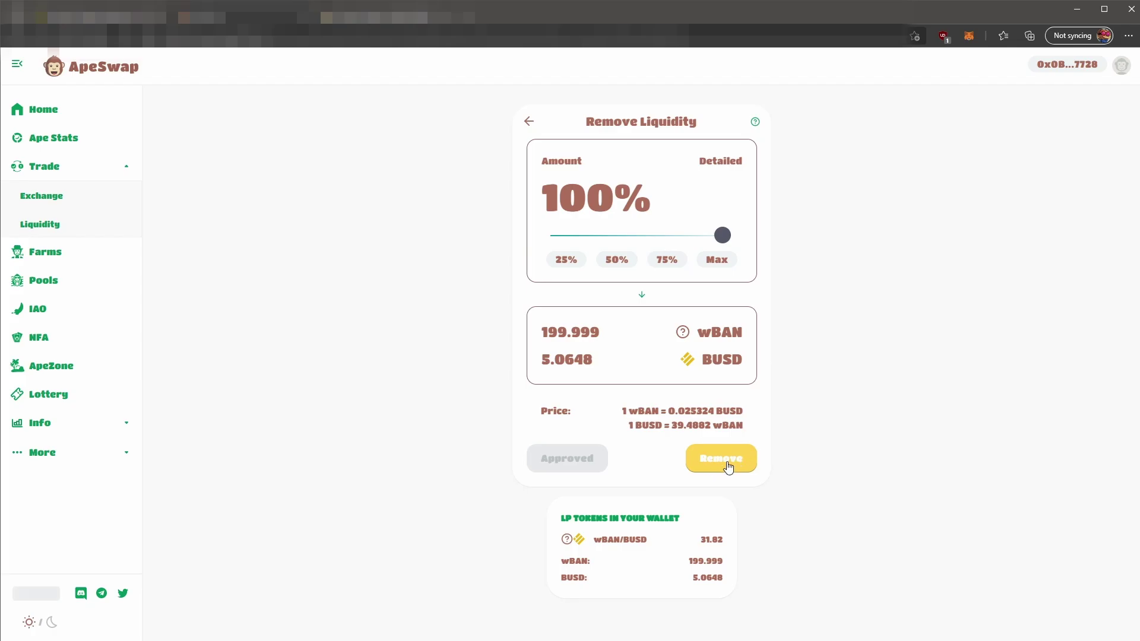
- Remove 100% of the liquidity for 199.999 wBAN and 5.0648 BUSD, then check wallet balances
click(728, 467)
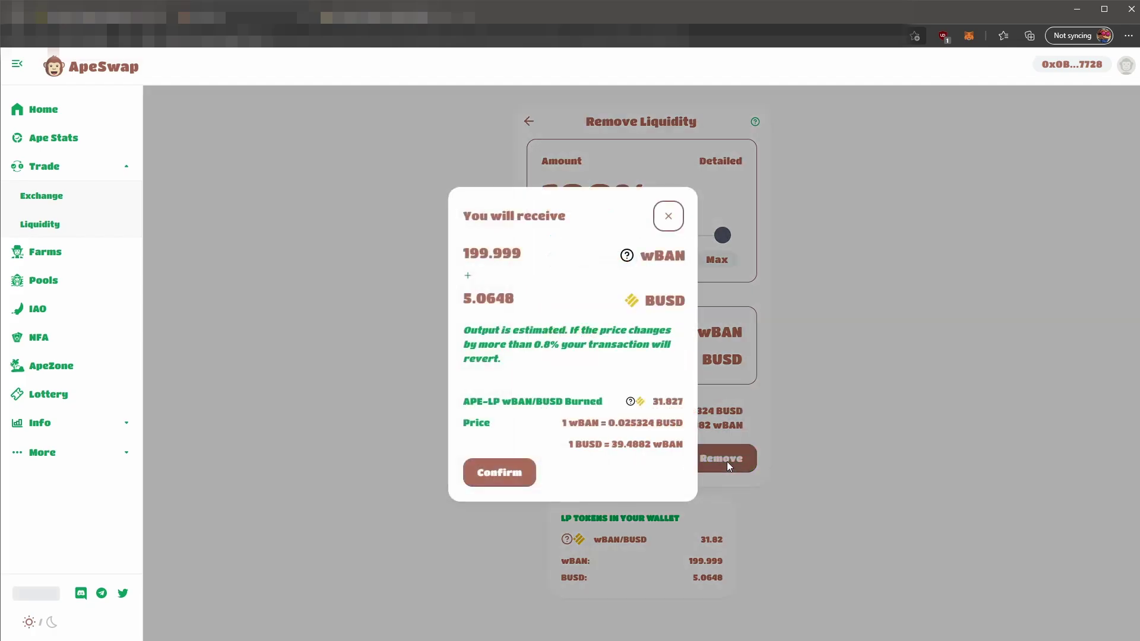
click(503, 473)
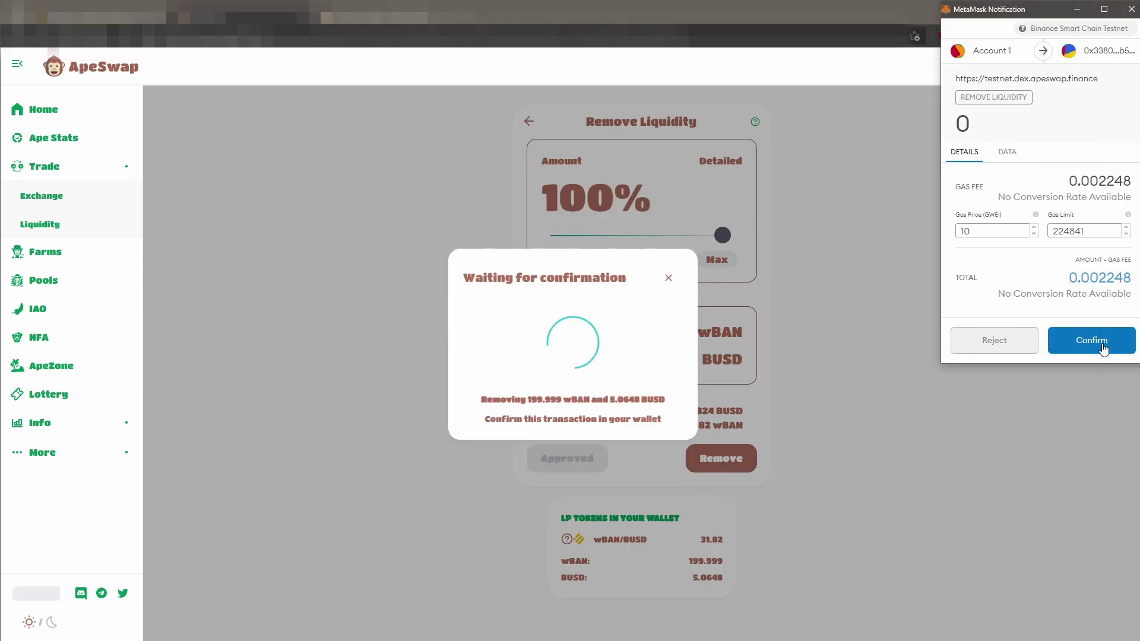
click(1113, 345)
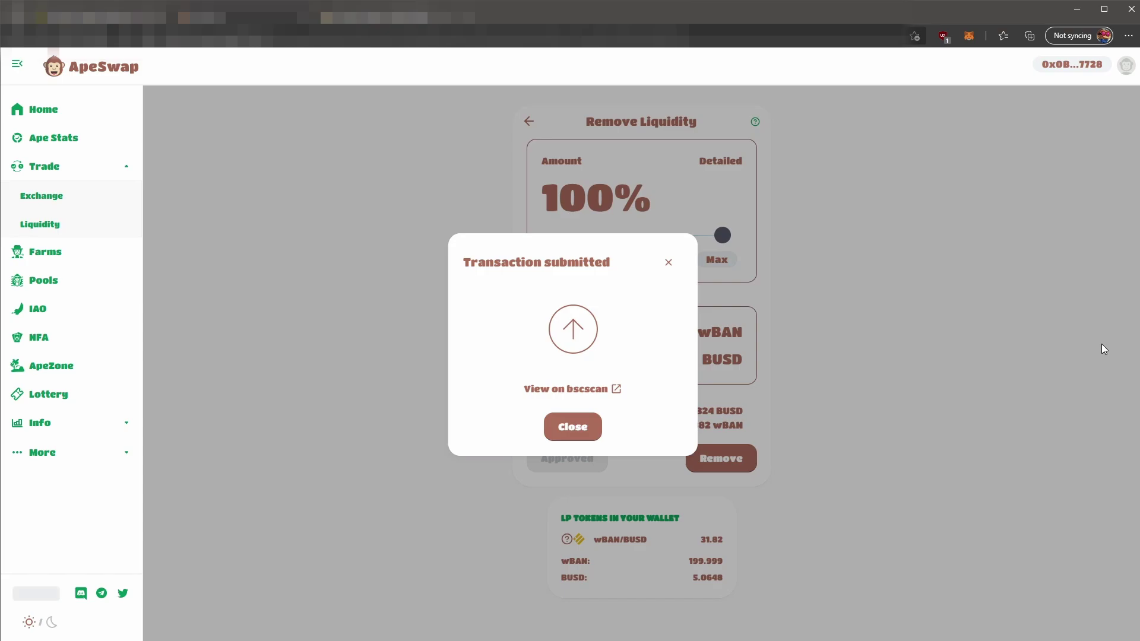
click(571, 428)
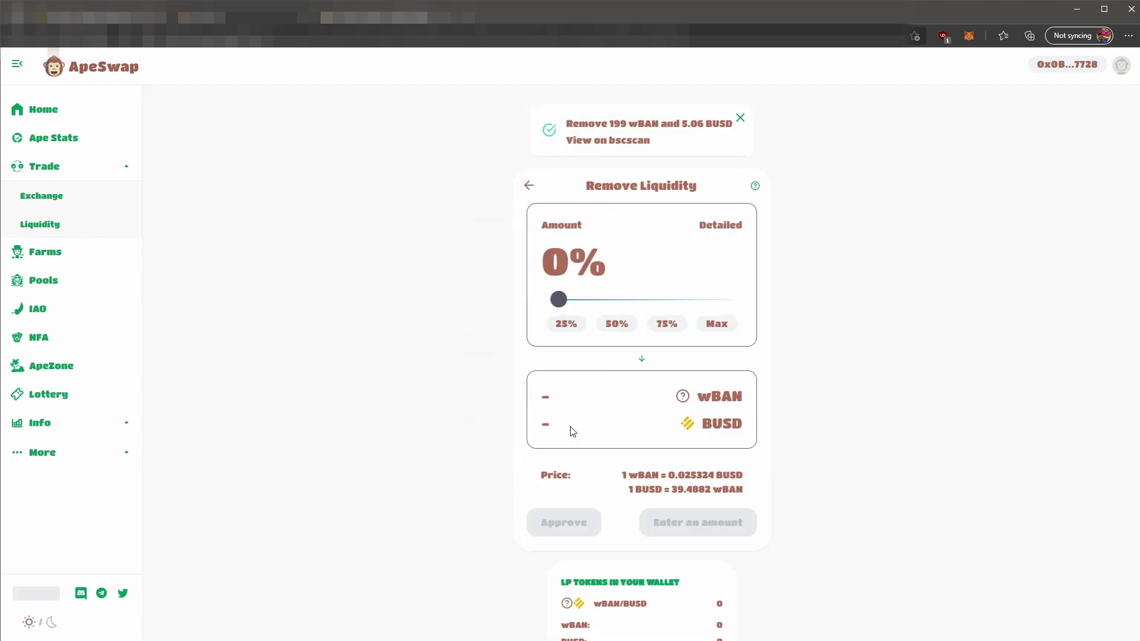
click(972, 39)
scroll(942, 262, down, 3)
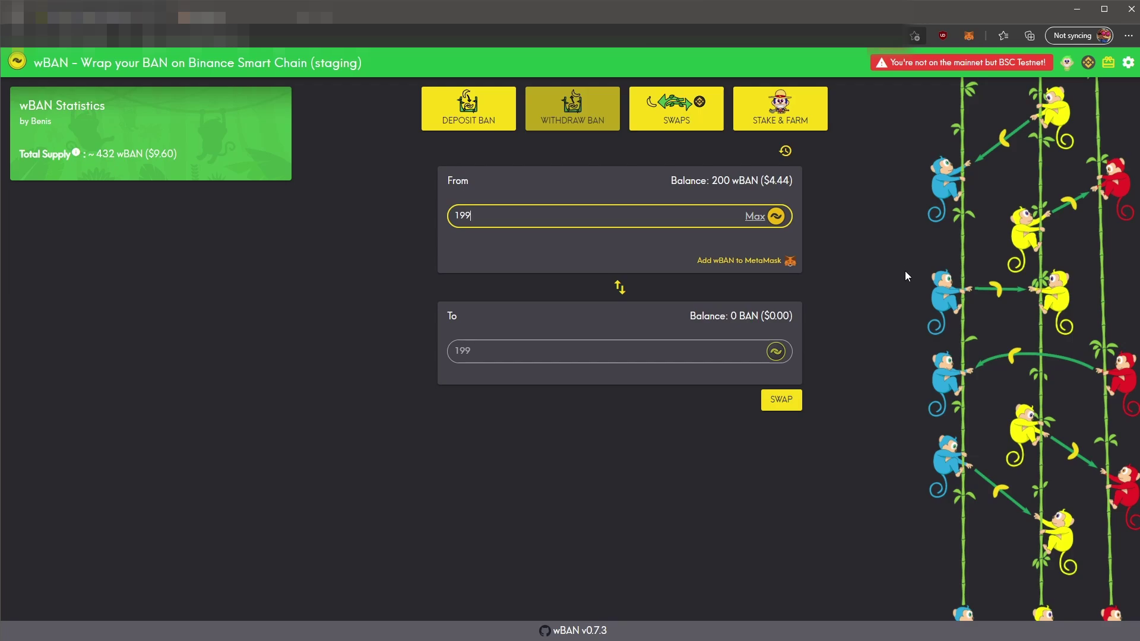
- Unwrap 199 wBAN into BAN, leaving 1 wBAN, and approve it in MetaMask
click(779, 401)
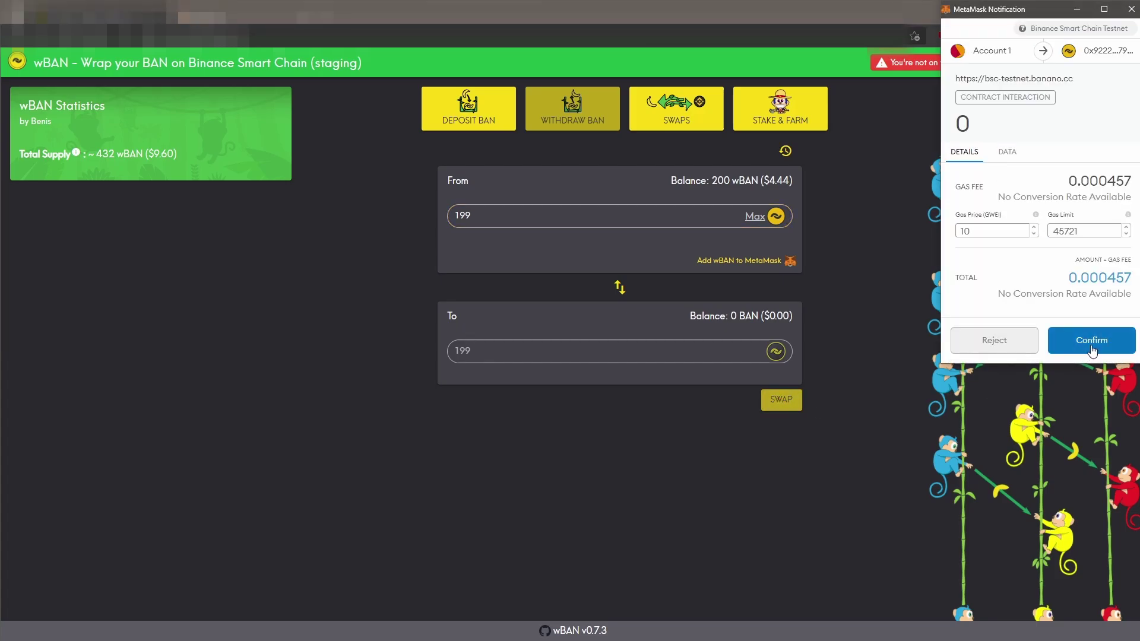
click(1095, 342)
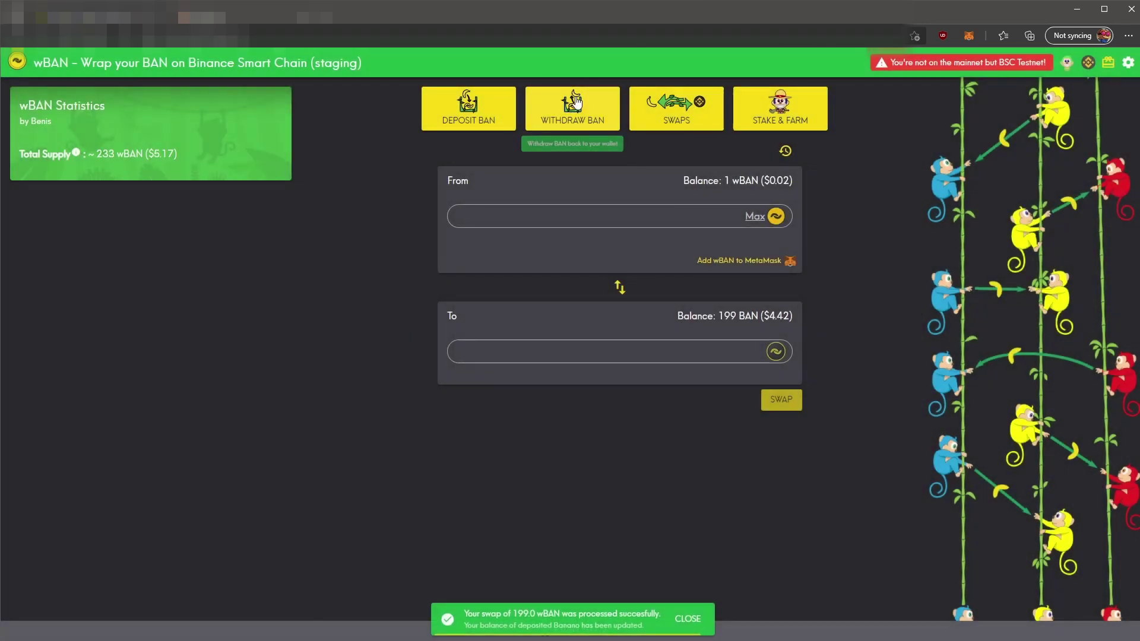
- Withdraw the full 199 BAN balance to the Banano wallet and sign the request
click(575, 98)
click(612, 356)
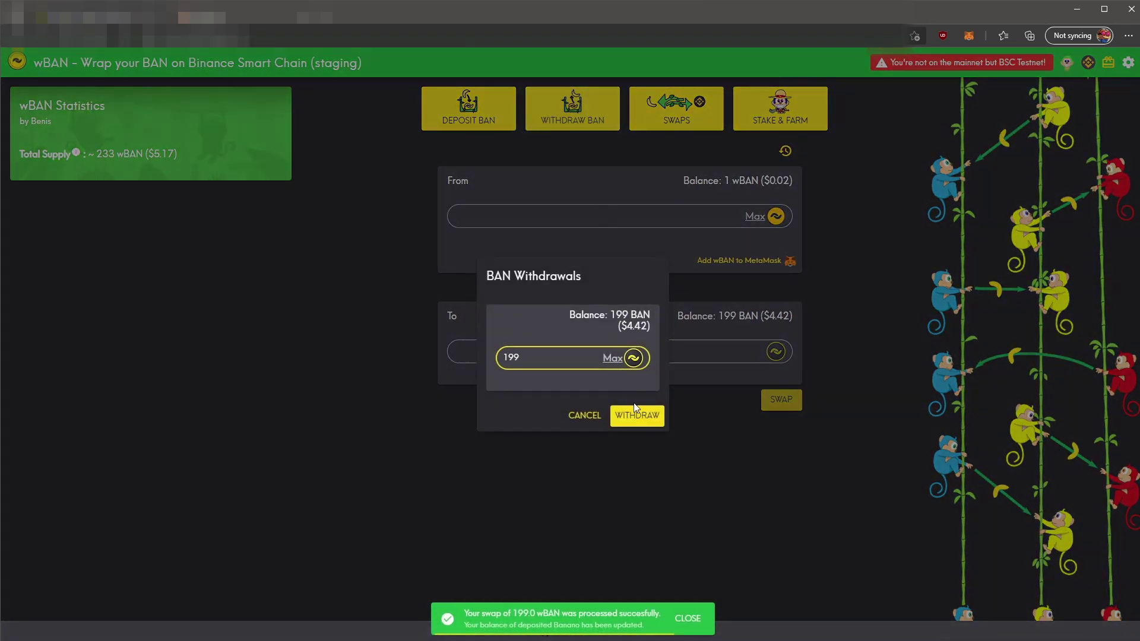
click(637, 418)
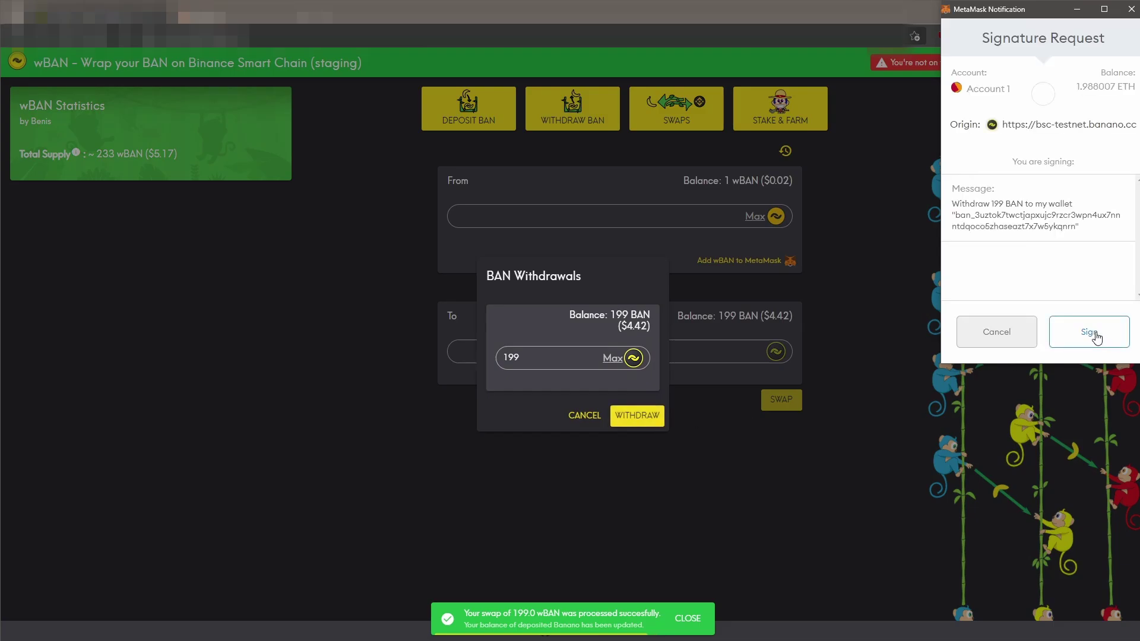
click(1094, 333)
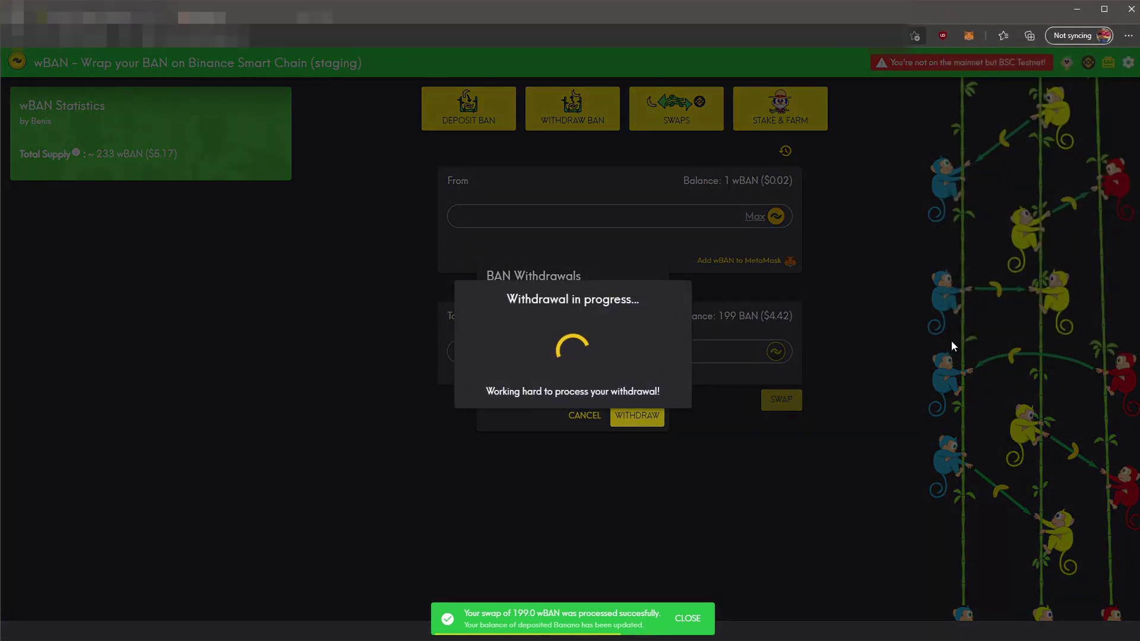